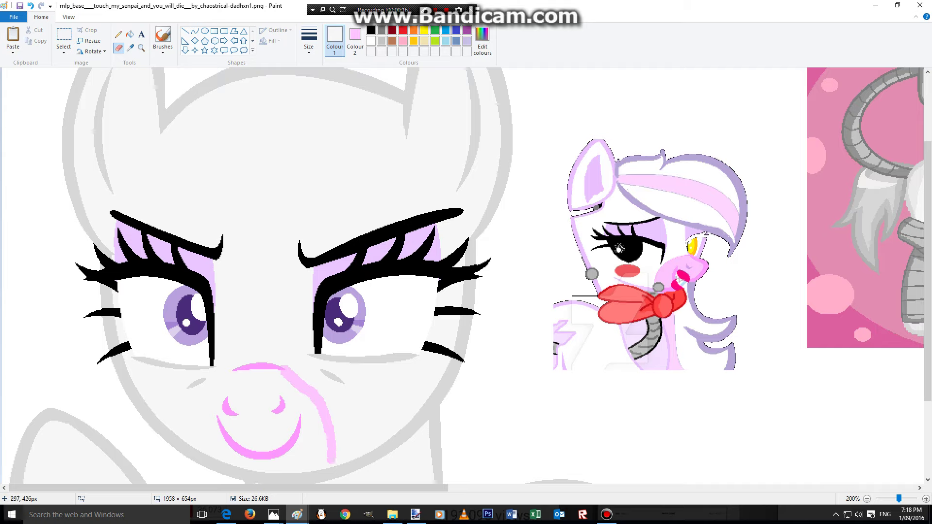
Step: Undo the light pink stroke running down beside the pony's muzzle
click(309, 43)
click(331, 126)
click(31, 6)
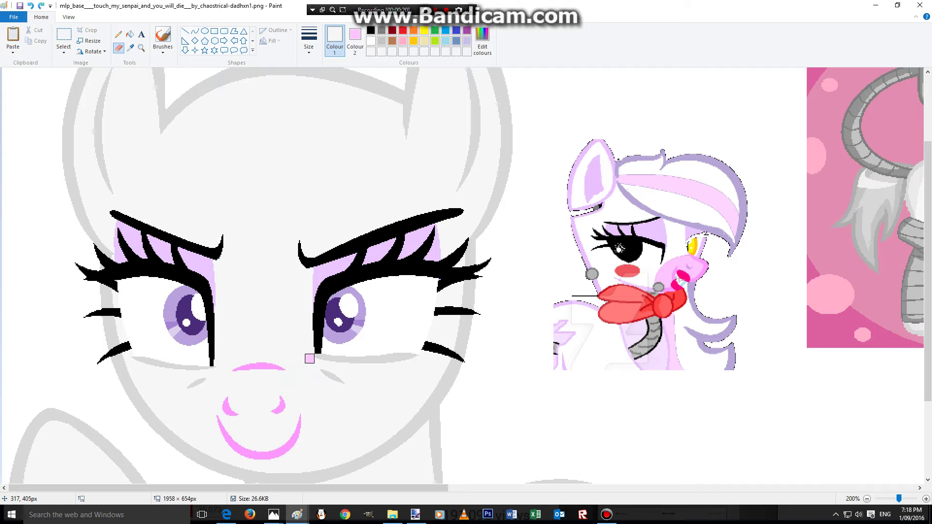
Step: Outline both sides of the pony's muzzle with thick light pink eraser strokes and fill the enclosed muzzle with the same light pink
click(308, 43)
click(330, 126)
mouse_move(278, 368)
mouse_down()
mouse_move(306, 389)
mouse_move(338, 464)
mouse_up()
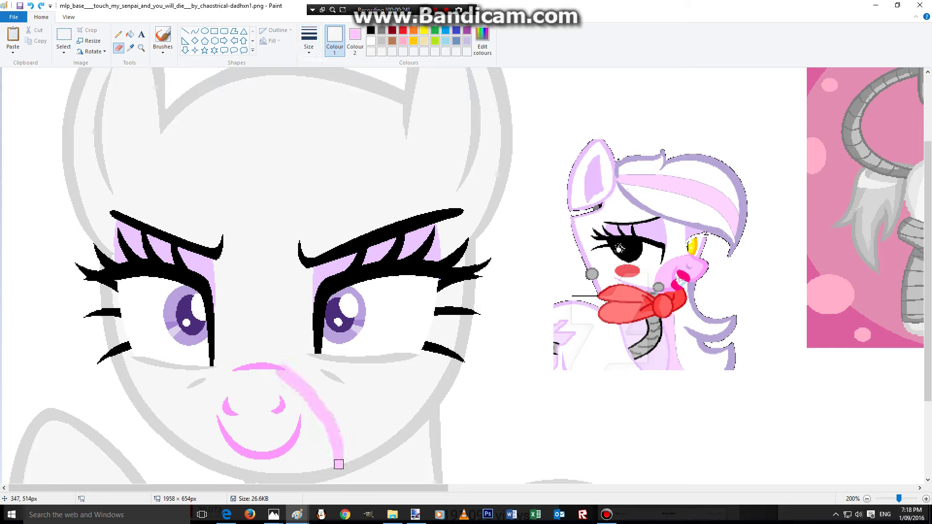
mouse_move(243, 368)
mouse_down()
mouse_move(233, 368)
mouse_move(190, 445)
mouse_up()
click(130, 34)
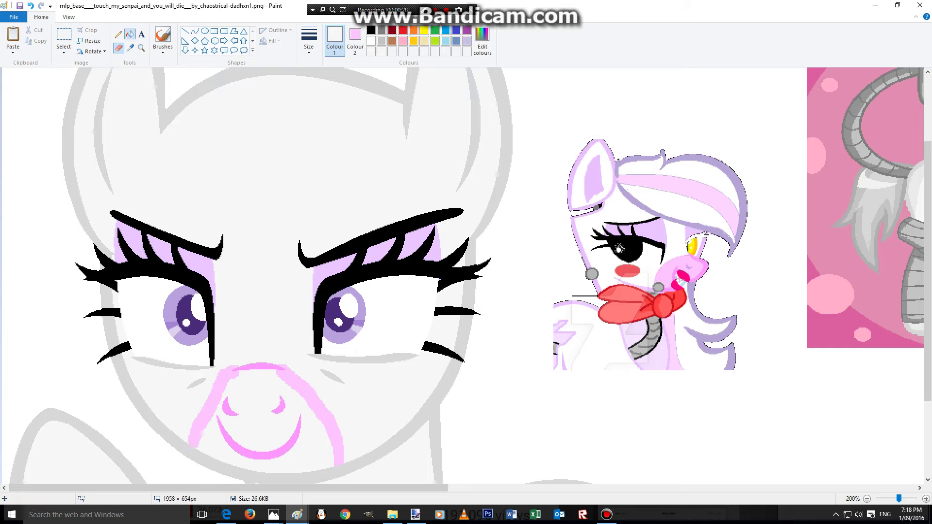
click(256, 412)
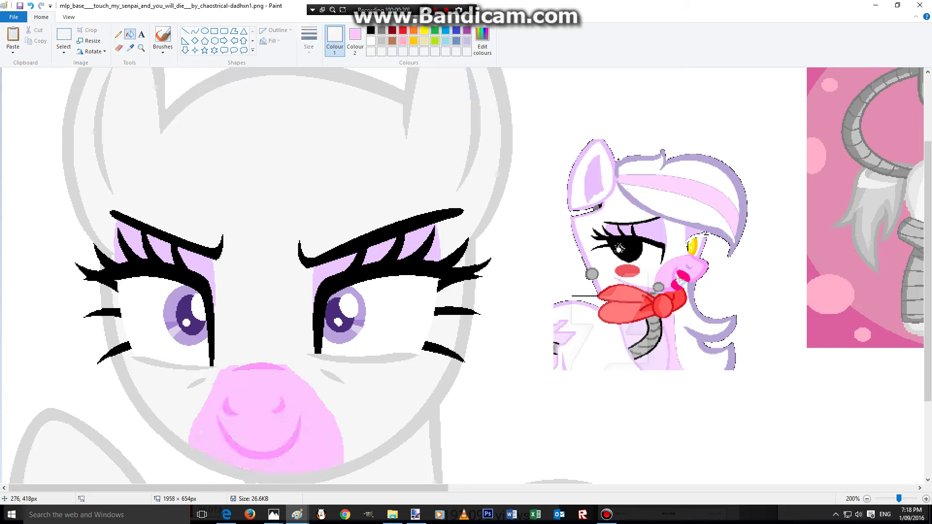
Step: Fill the white, iris, pupil and lower reflections of the pony's left-hand eye with black, keeping the large white highlight
click(131, 48)
click(130, 33)
click(371, 30)
click(159, 321)
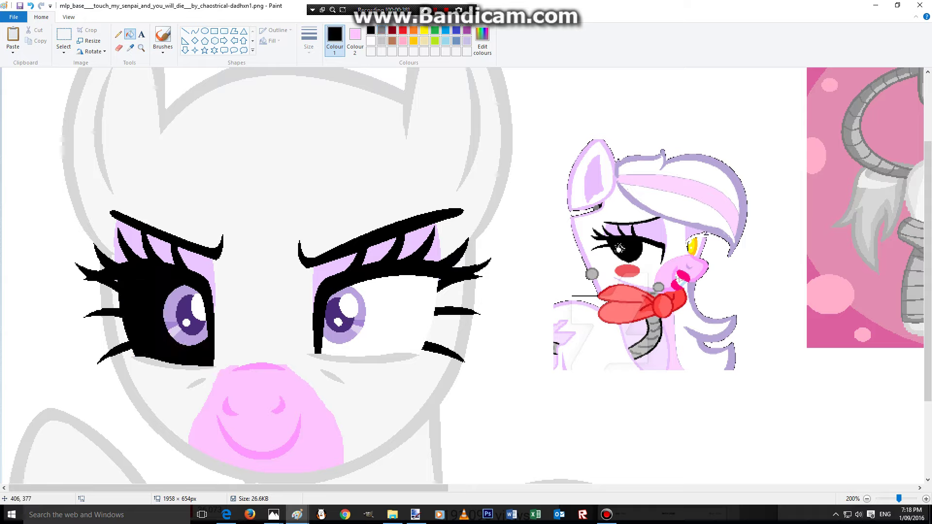
click(172, 300)
click(182, 316)
click(181, 337)
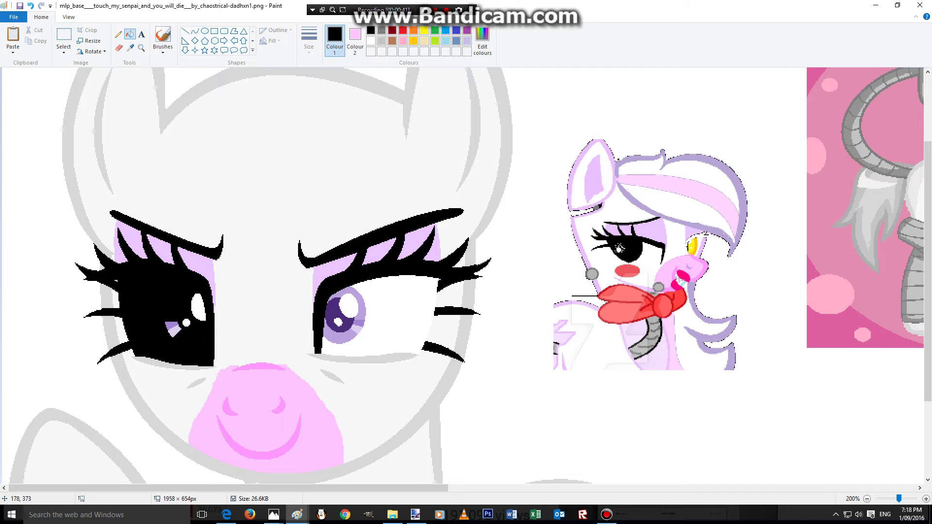
click(173, 331)
Step: Fill the ring of the right-hand iris with the golden orange sampled from the reference pony's eye
click(129, 47)
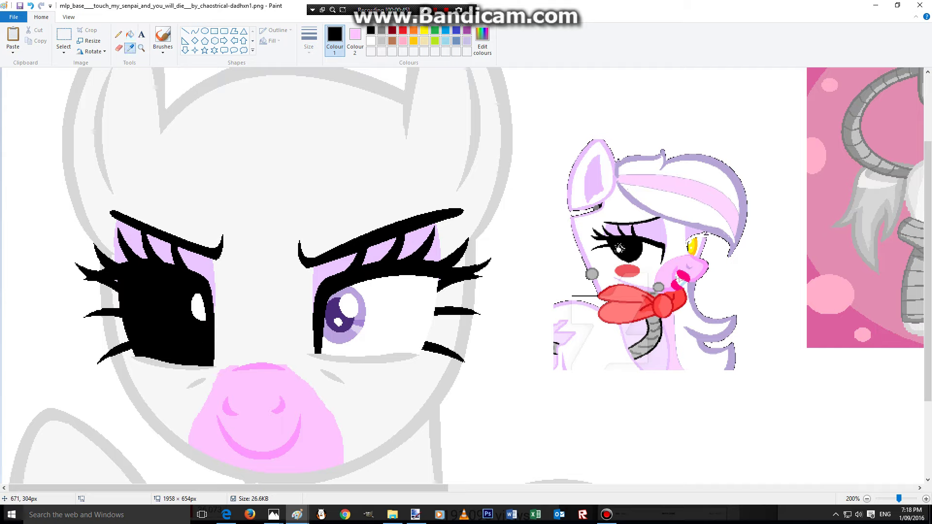
click(694, 239)
click(358, 297)
click(340, 338)
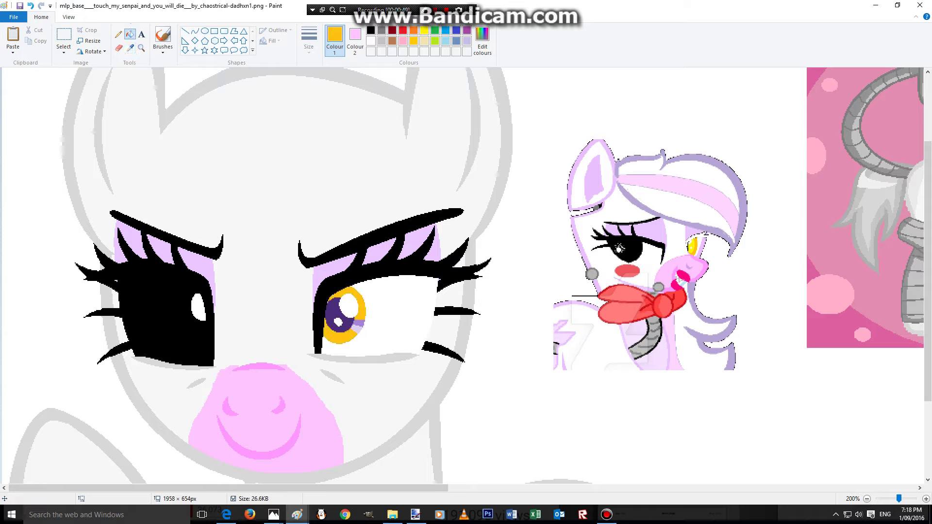
Step: Mix a darker orange of red 240, green 181, blue 0 and add it to the custom colours
click(482, 41)
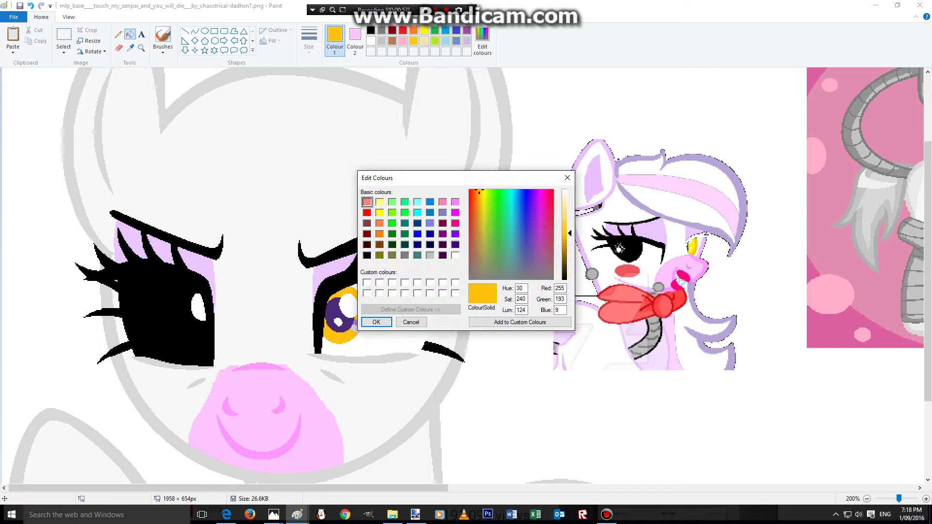
drag(570, 233, 570, 237)
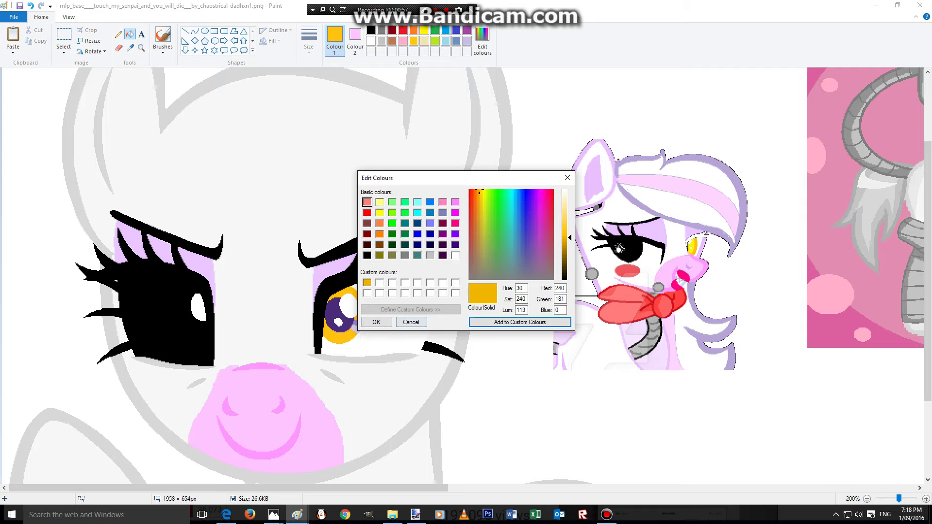
click(377, 322)
Step: Try to fill the remaining purple iris segment with an orange of red 255, green 193, blue 9
click(482, 42)
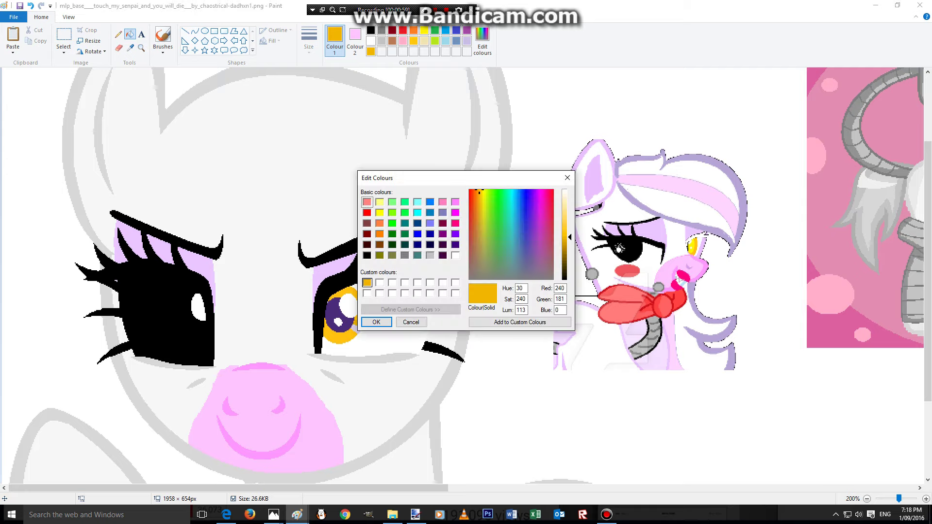
drag(570, 237, 570, 234)
click(520, 323)
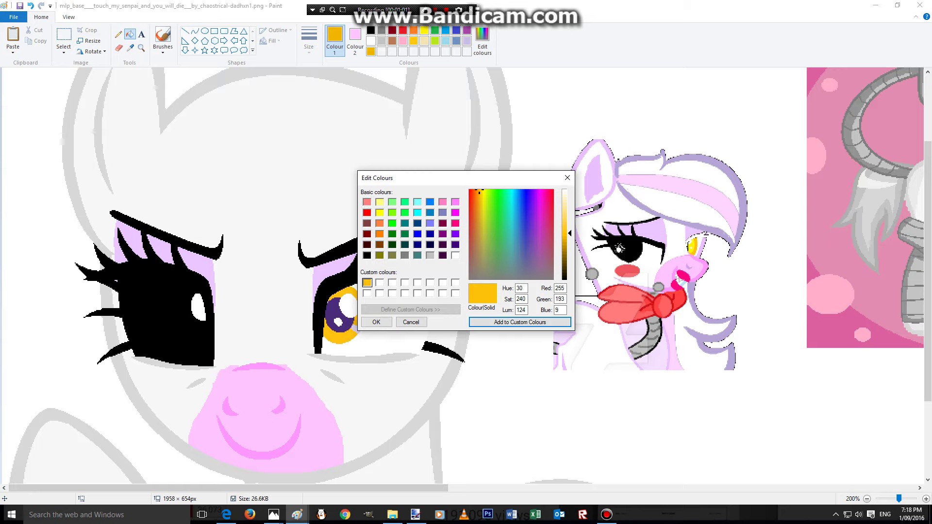
click(377, 322)
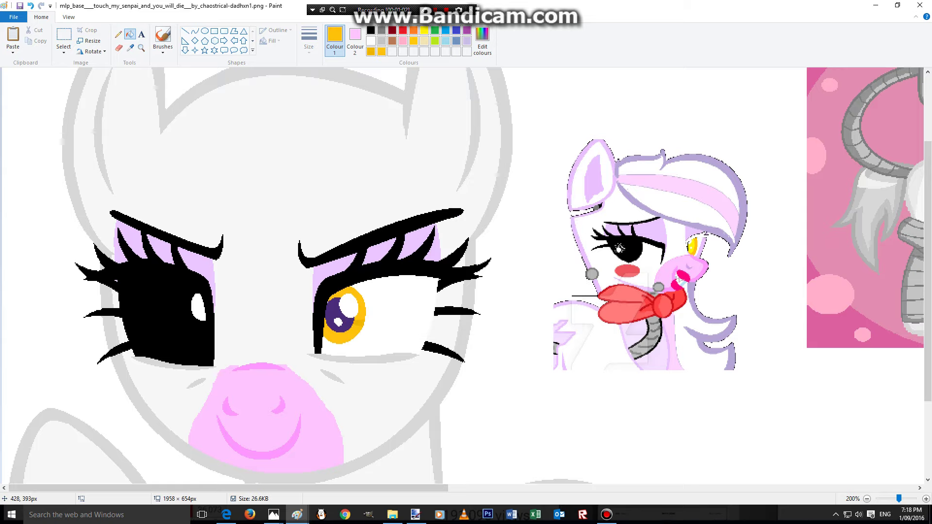
click(30, 6)
Step: Mix a lighter shade of the golden orange as the drawing colour by raising its luminosity
click(483, 41)
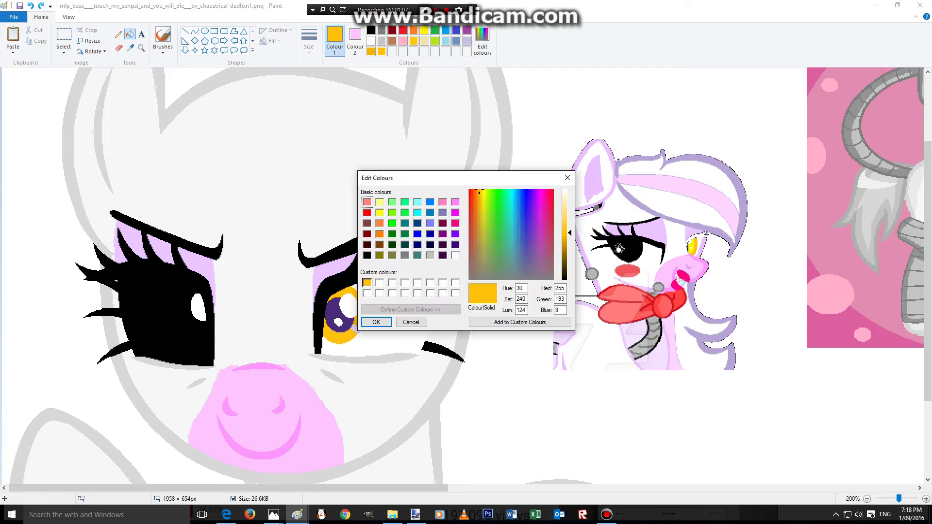
drag(568, 232, 568, 225)
click(377, 321)
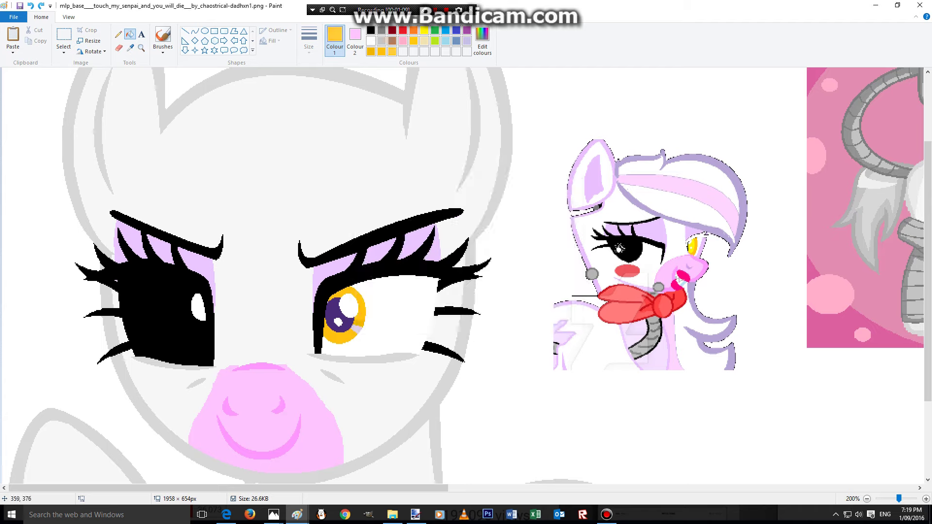
Step: Fill the pupil of the right-hand eye with the bright yellow sampled from the reference pony's eye
click(130, 48)
click(698, 248)
click(340, 315)
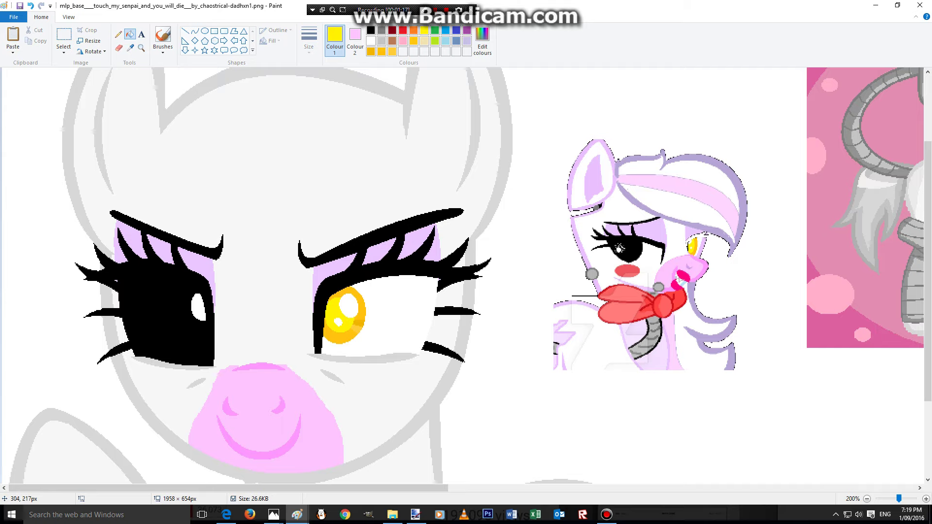
Step: Draw an ellipse outline on each cheek, about 51 × 39 px and 49 × 36 px, in the red sampled from the reference pony's blush
click(141, 48)
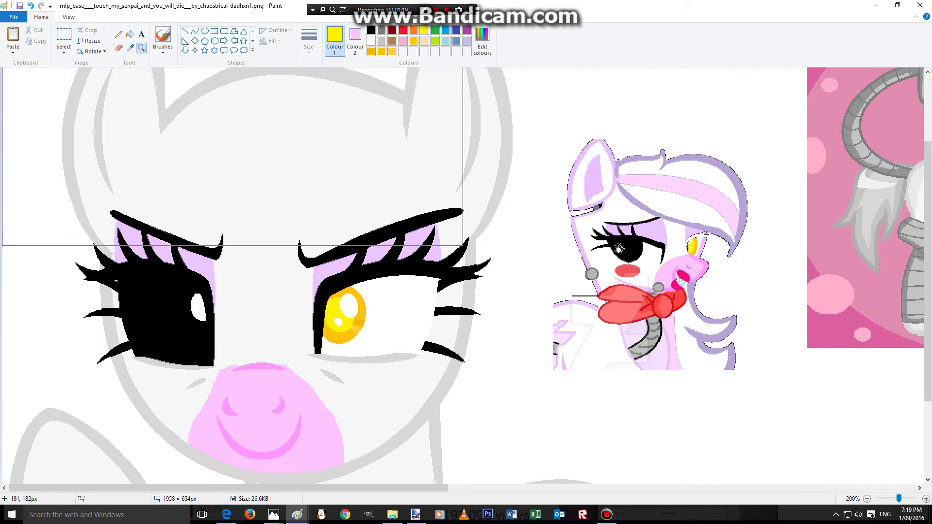
right_click(407, 188)
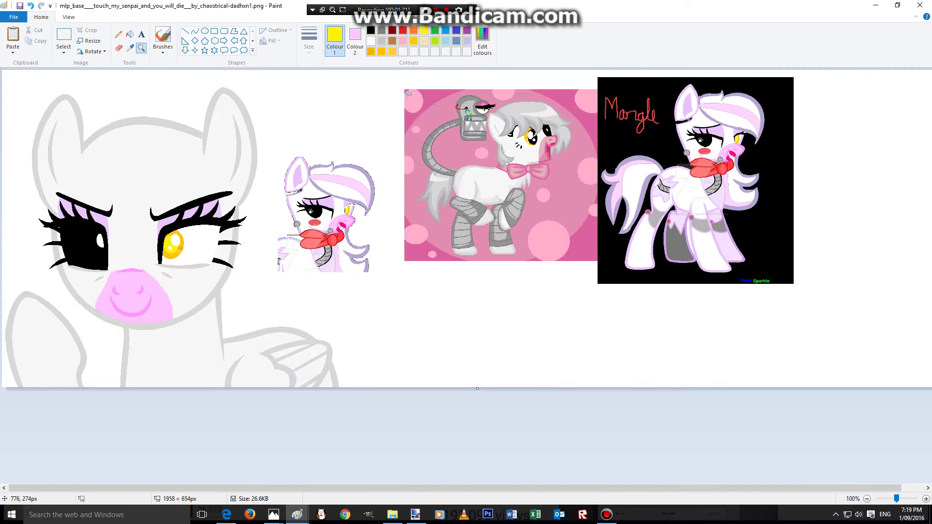
click(413, 146)
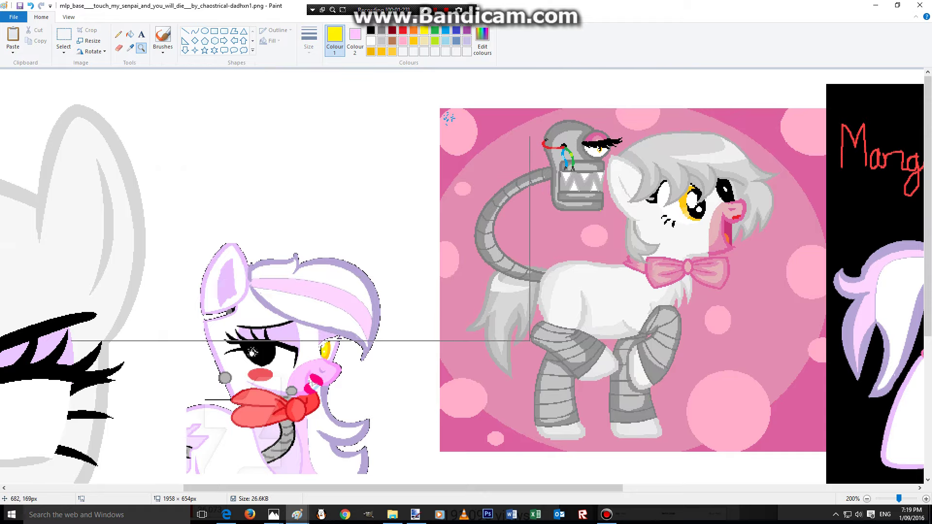
right_click(297, 236)
click(212, 202)
click(130, 47)
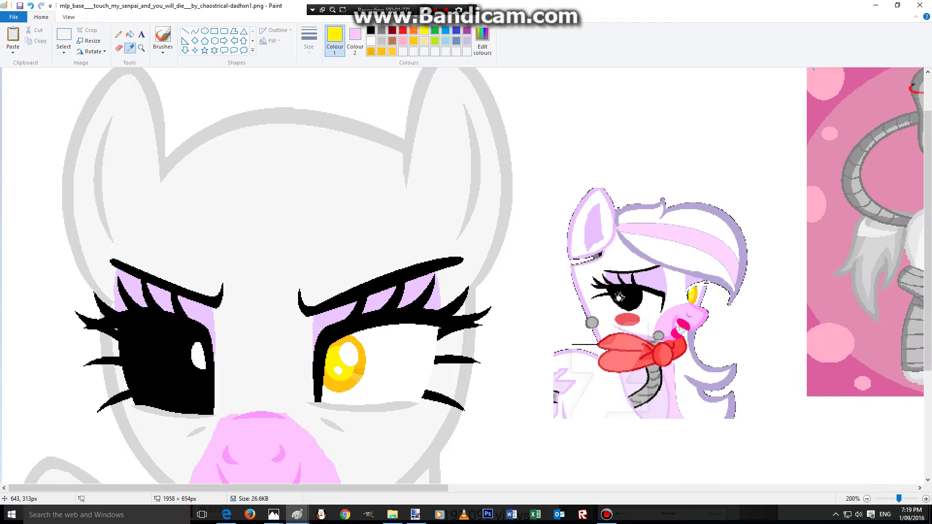
click(626, 316)
click(205, 30)
scroll(340, 336, down, 3)
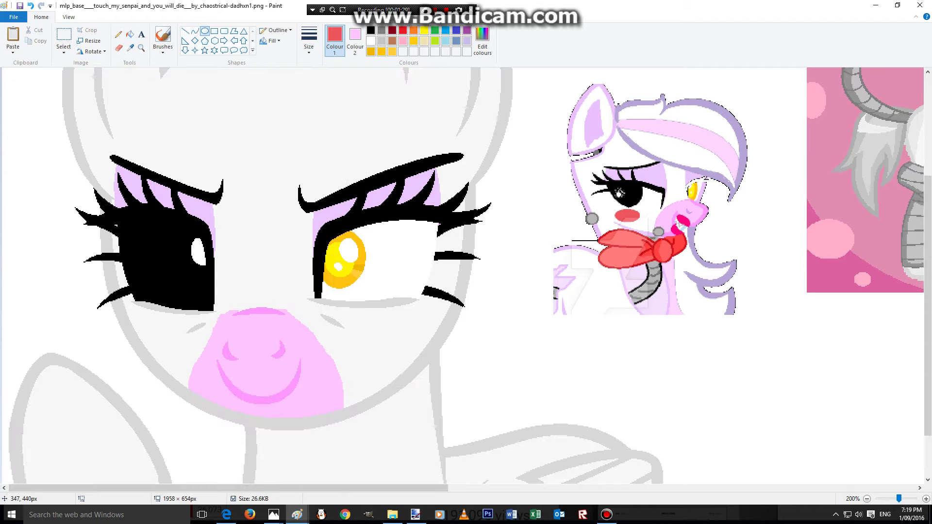
mouse_move(338, 335)
mouse_down()
mouse_move(382, 370)
mouse_move(332, 363)
mouse_move(349, 376)
mouse_up()
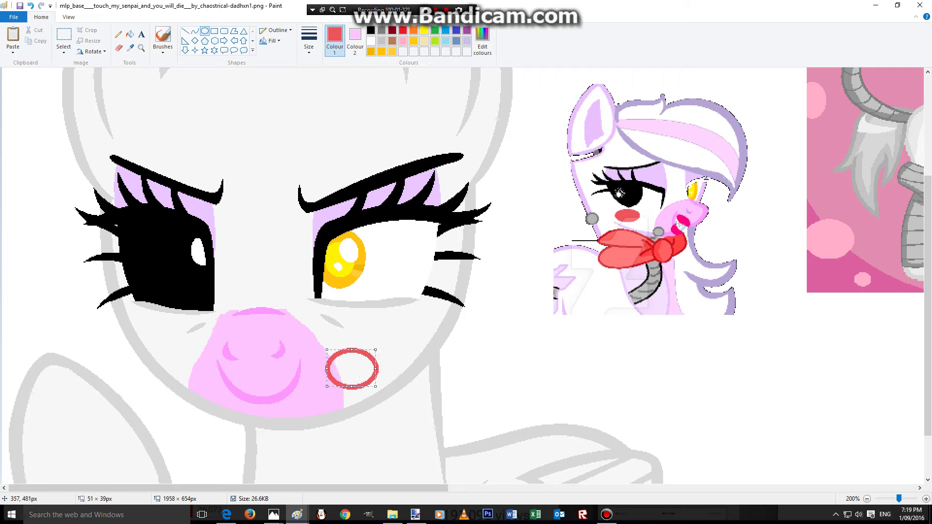
mouse_move(165, 339)
mouse_down()
mouse_move(213, 376)
mouse_move(191, 354)
mouse_up()
Step: Fill both cheek ellipses completely with the same red, including the parts overlapping the pink muzzle
click(129, 35)
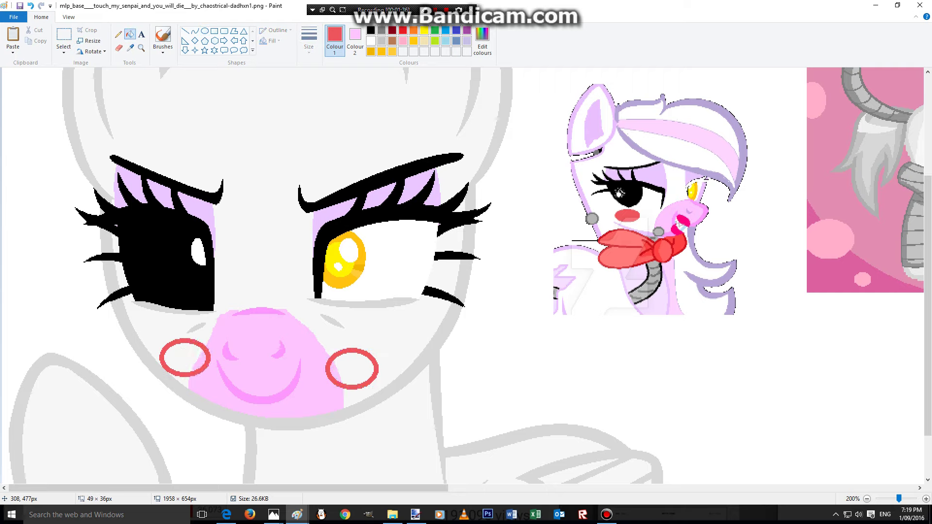
click(311, 372)
click(30, 6)
click(175, 358)
click(334, 372)
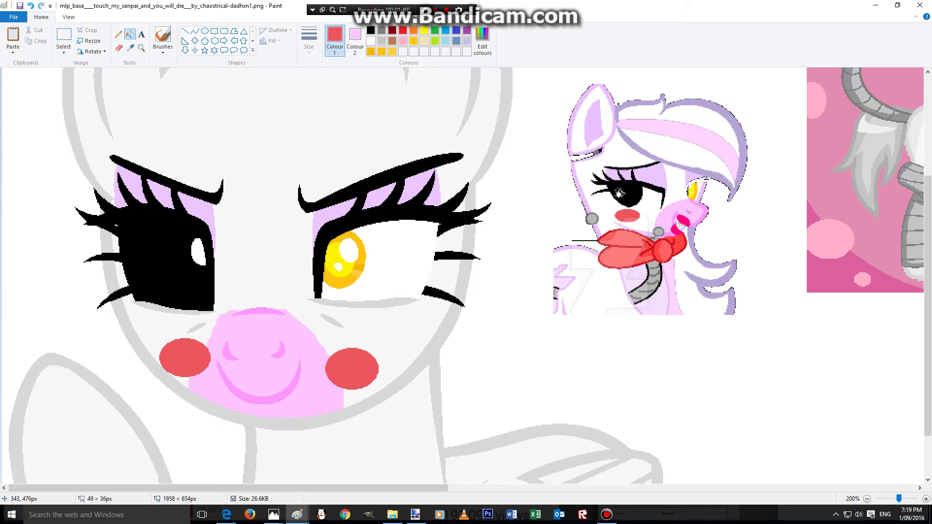
Step: Sample the grey of the mechanical head in the pink reference picture as the drawing colour
click(130, 48)
scroll(462, 280, right, 3)
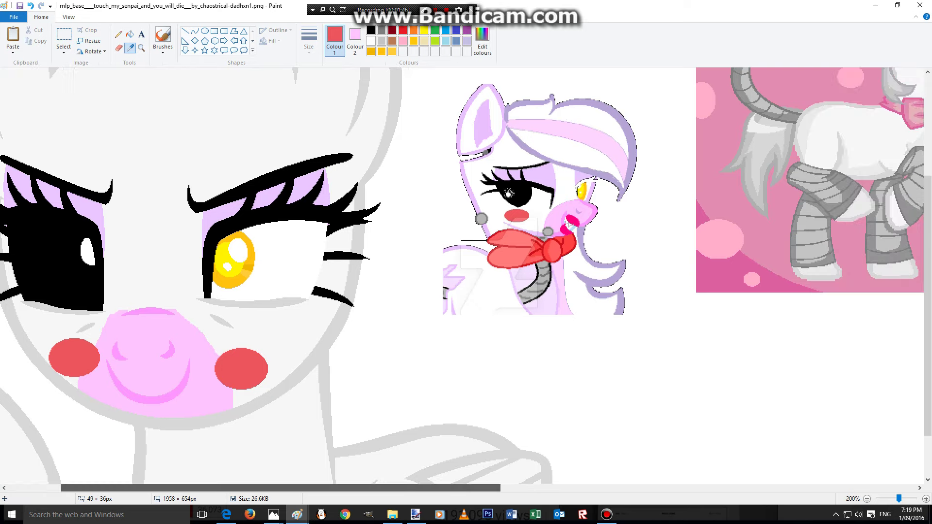
scroll(476, 193, up, 3)
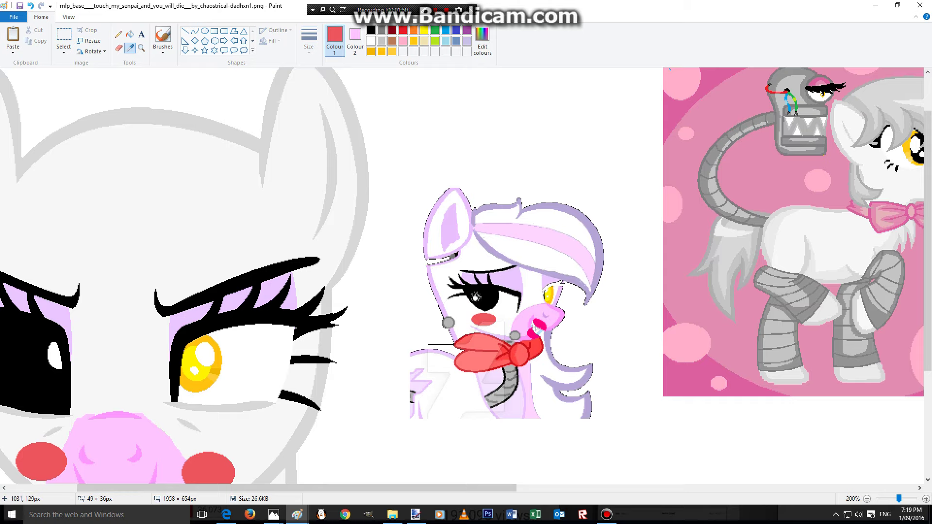
click(796, 81)
Step: Draw the first pointed fringe lock with two thick grey curves, from the left ear's base to the outer brow and back onto the forehead
click(141, 47)
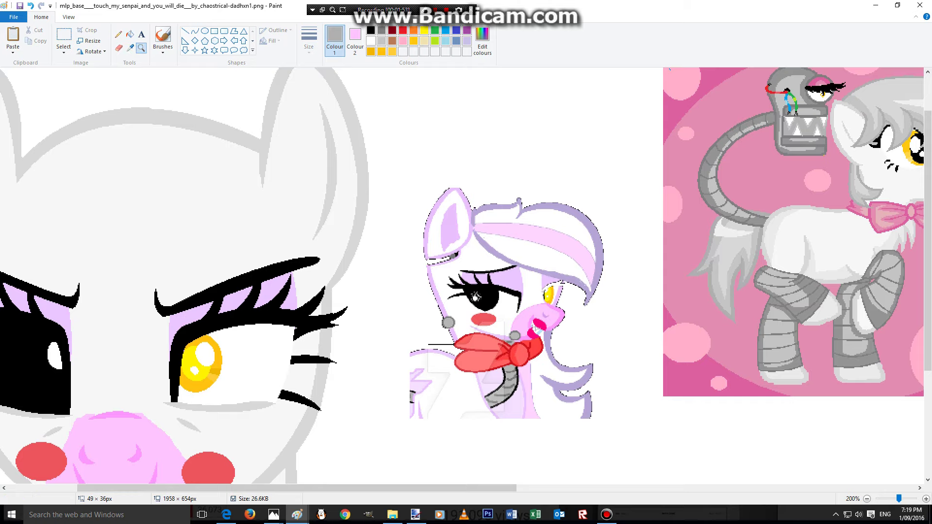
click(165, 253)
click(195, 31)
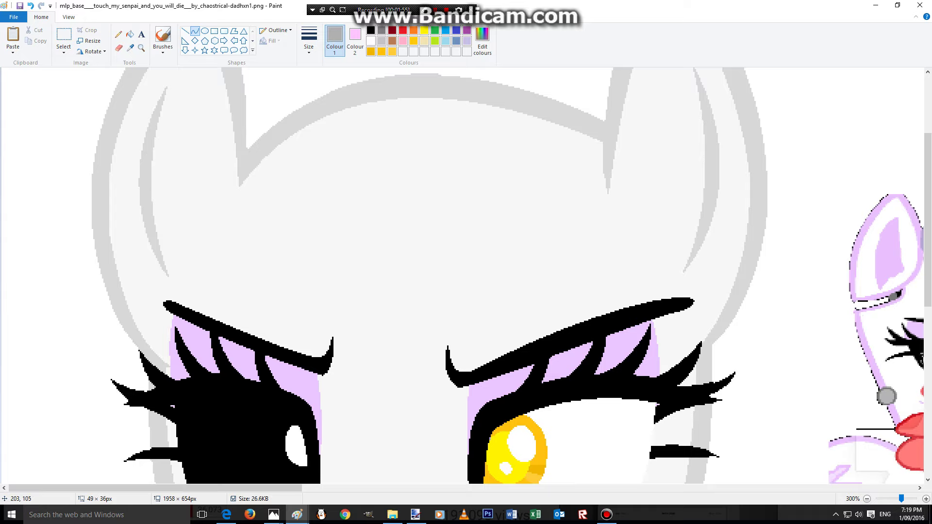
click(309, 41)
click(332, 125)
drag(244, 145, 183, 290)
click(233, 312)
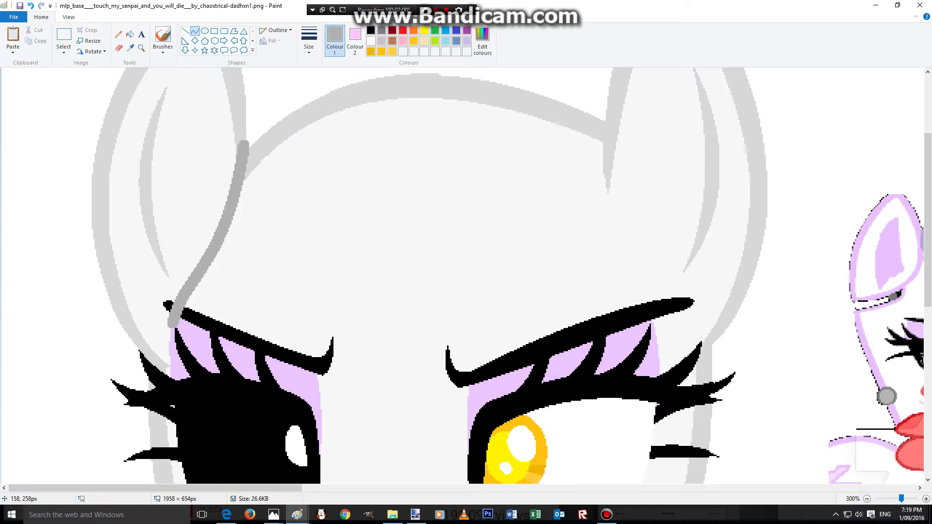
mouse_move(174, 325)
mouse_down()
mouse_move(258, 217)
mouse_move(276, 220)
mouse_up()
mouse_move(227, 275)
mouse_down()
mouse_move(236, 293)
mouse_move(229, 304)
mouse_up()
mouse_move(235, 272)
mouse_down()
mouse_move(232, 258)
mouse_move(241, 267)
mouse_up()
click(292, 283)
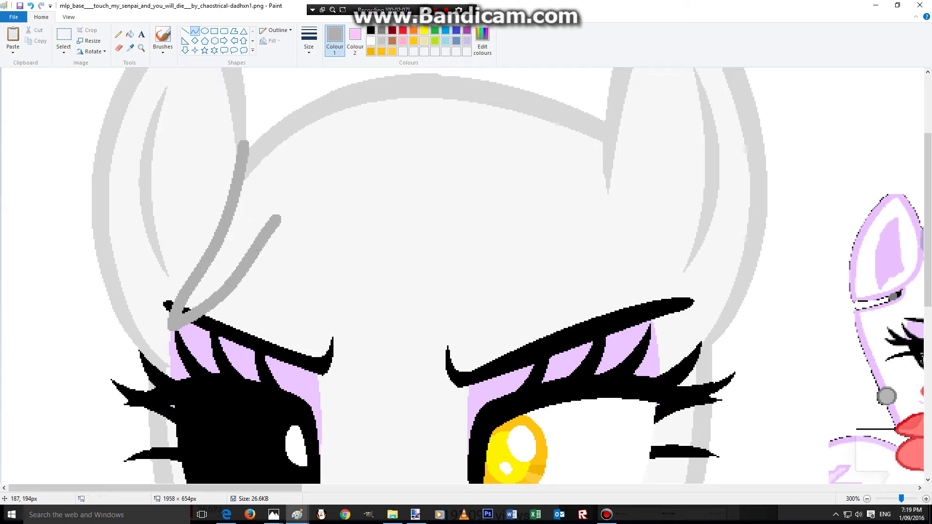
Step: Draw the second fringe lock with two grey curves, coming to a point over the black eye's upper lashes
mouse_move(279, 222)
mouse_down()
mouse_move(243, 383)
mouse_move(218, 381)
mouse_up()
mouse_move(252, 335)
mouse_down()
mouse_move(261, 345)
mouse_move(311, 346)
mouse_up()
drag(218, 383, 337, 258)
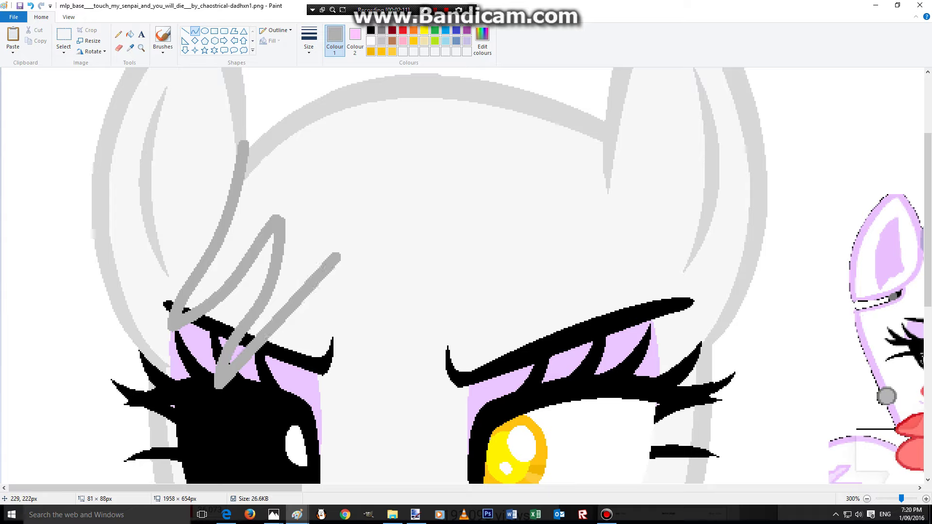
drag(291, 340, 265, 391)
drag(345, 332, 345, 332)
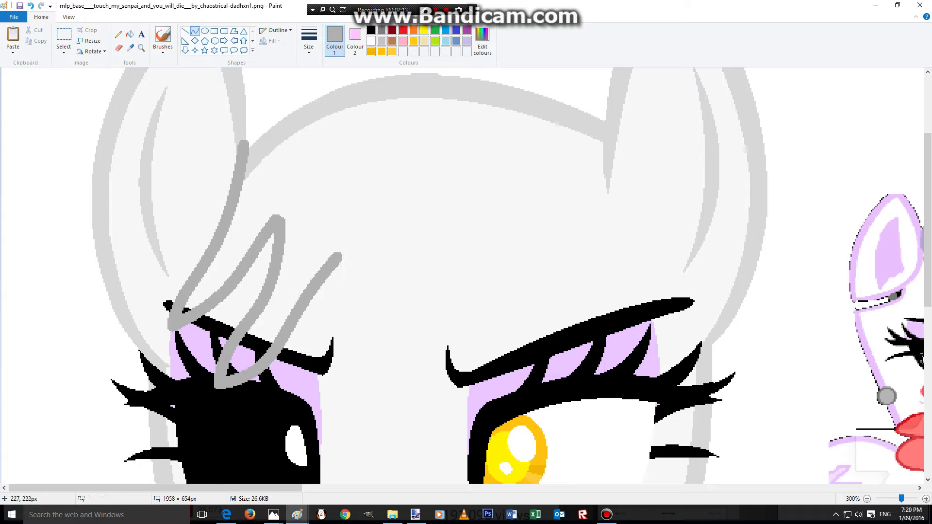
Step: Draw the third fringe lock with two grey curves, pointing at the black eye's inner corner and rising to the middle of the forehead
mouse_move(337, 259)
mouse_down()
mouse_move(318, 417)
mouse_move(297, 414)
mouse_up()
drag(324, 340, 334, 340)
drag(323, 373, 315, 367)
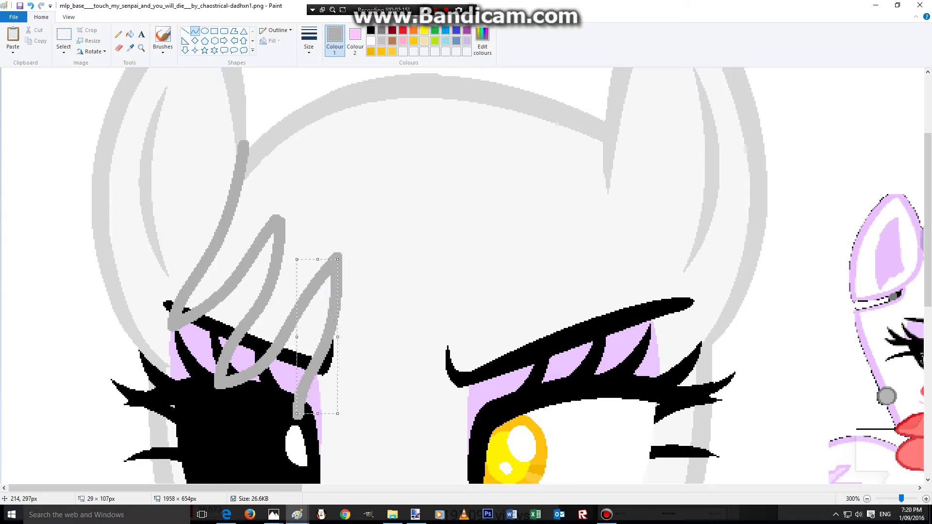
click(324, 421)
drag(298, 415, 398, 244)
mouse_move(370, 365)
mouse_down()
mouse_move(370, 394)
mouse_move(381, 406)
mouse_move(361, 348)
mouse_up()
click(415, 357)
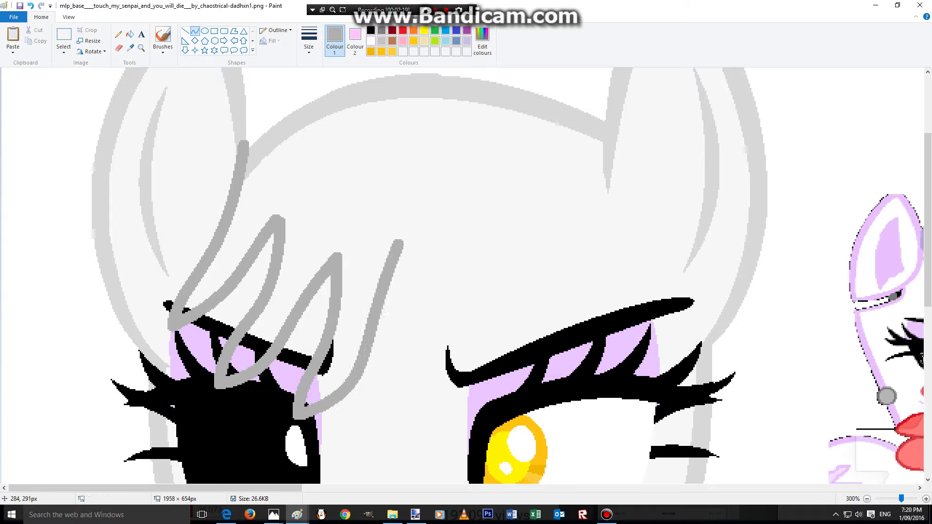
Step: Draw the fourth fringe lock with two grey curves, pointing down between the eyes and rising to the mid-forehead
mouse_move(394, 260)
mouse_down()
mouse_move(427, 408)
mouse_move(420, 417)
mouse_up()
drag(388, 363, 386, 362)
drag(413, 385, 428, 381)
click(430, 383)
drag(418, 418, 439, 271)
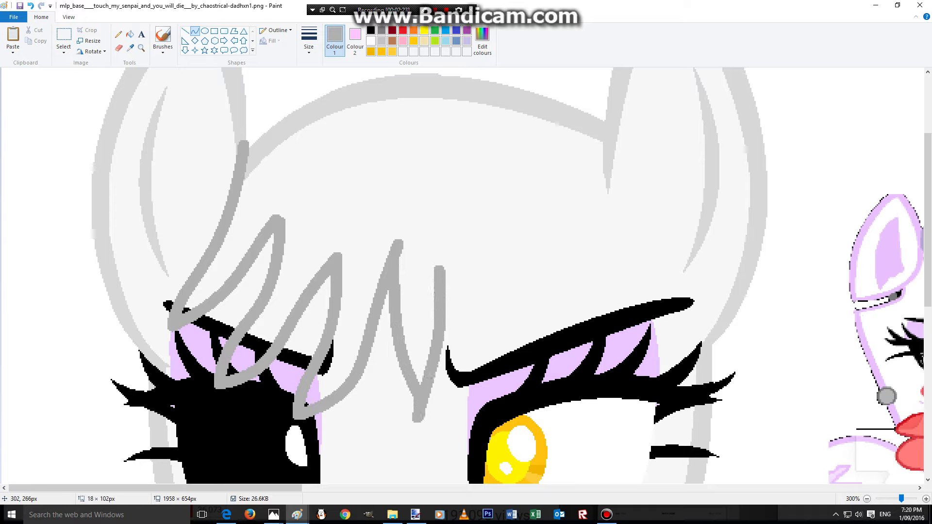
drag(451, 405, 446, 400)
click(448, 398)
Step: Draw the fifth fringe lock with two grey curves, coming to a point over the yellow eye's inner brow and rising back onto the forehead
drag(439, 269, 511, 373)
drag(451, 346, 457, 335)
drag(523, 326, 510, 334)
click(514, 340)
drag(512, 374, 538, 262)
drag(545, 324, 547, 343)
drag(508, 311, 517, 311)
click(547, 261)
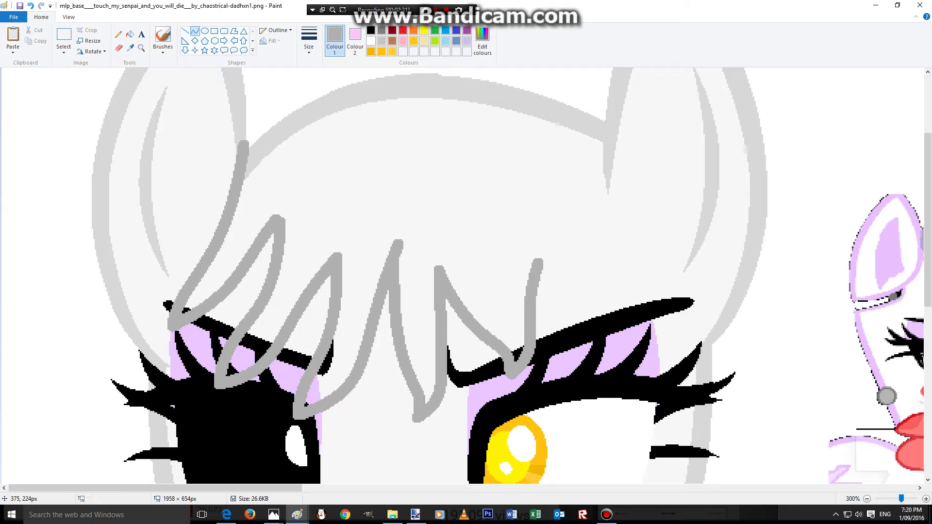
Step: Draw the sixth fringe lock with two grey curves, pointing at the middle of the yellow eye's brow and rising toward the right ear
mouse_move(545, 263)
mouse_down()
mouse_move(612, 308)
mouse_move(601, 332)
mouse_up()
mouse_move(585, 273)
mouse_down()
mouse_move(589, 250)
mouse_move(570, 305)
mouse_up()
drag(603, 334, 589, 217)
mouse_move(600, 275)
mouse_down()
mouse_move(624, 282)
mouse_move(585, 255)
mouse_up()
click(563, 194)
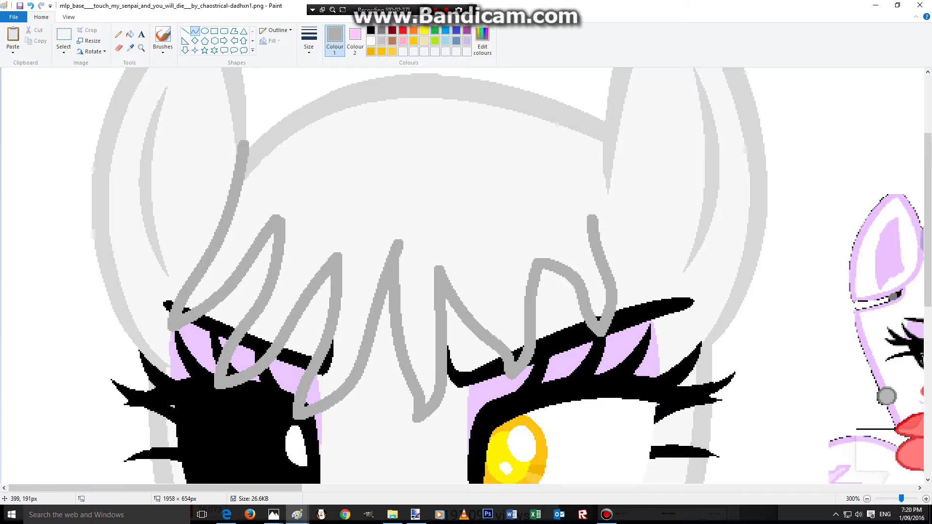
Step: Join the last lock to the right ear's base with a grey curve and fill the head's top outline with the same grey
scroll(572, 196, up, 3)
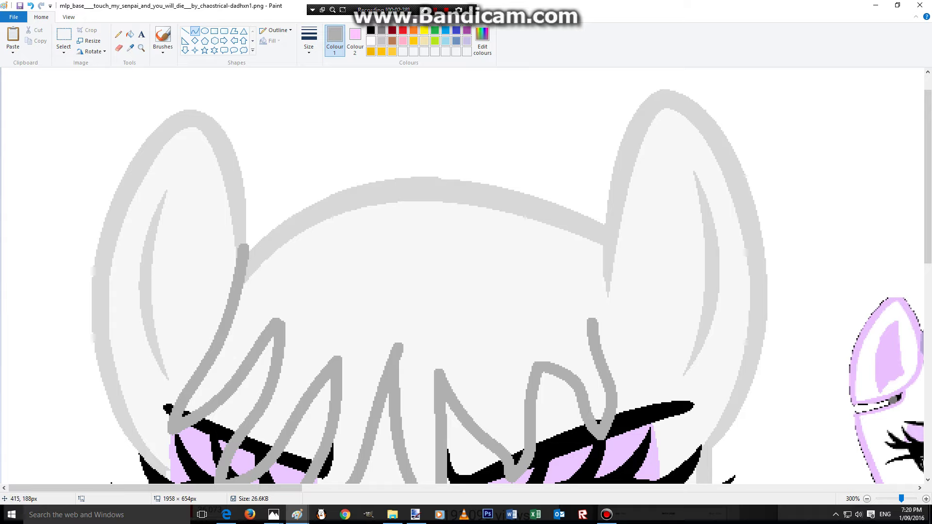
mouse_move(594, 319)
mouse_down()
mouse_move(602, 206)
mouse_move(603, 219)
mouse_up()
mouse_move(588, 232)
mouse_down()
mouse_move(577, 230)
mouse_move(596, 231)
mouse_up()
click(596, 230)
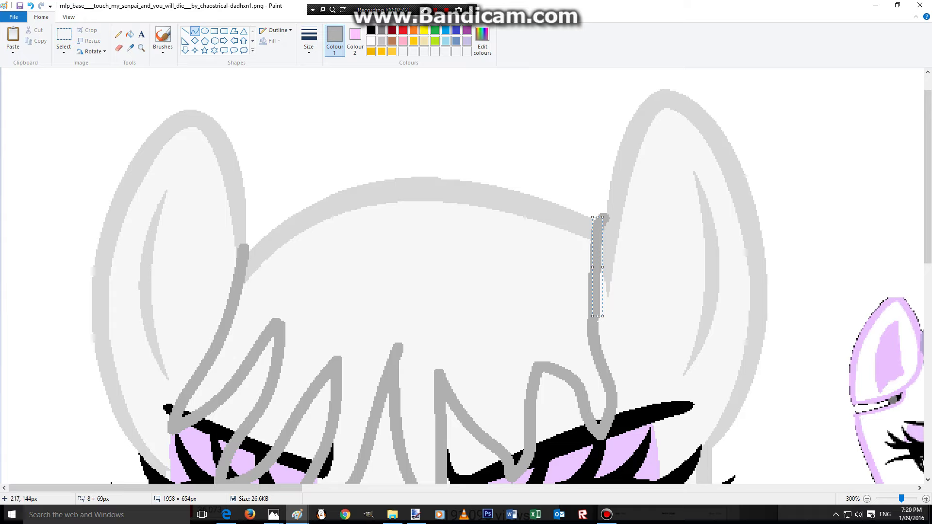
click(399, 210)
click(130, 34)
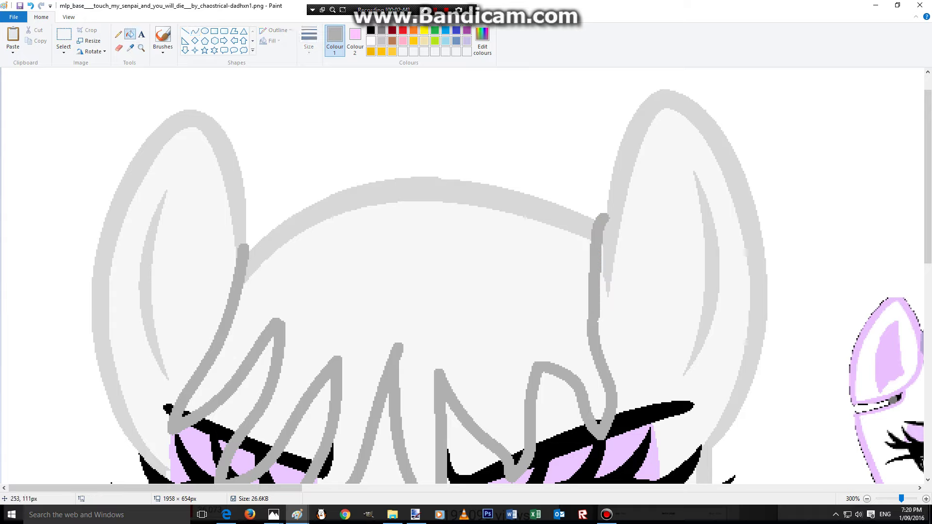
click(371, 195)
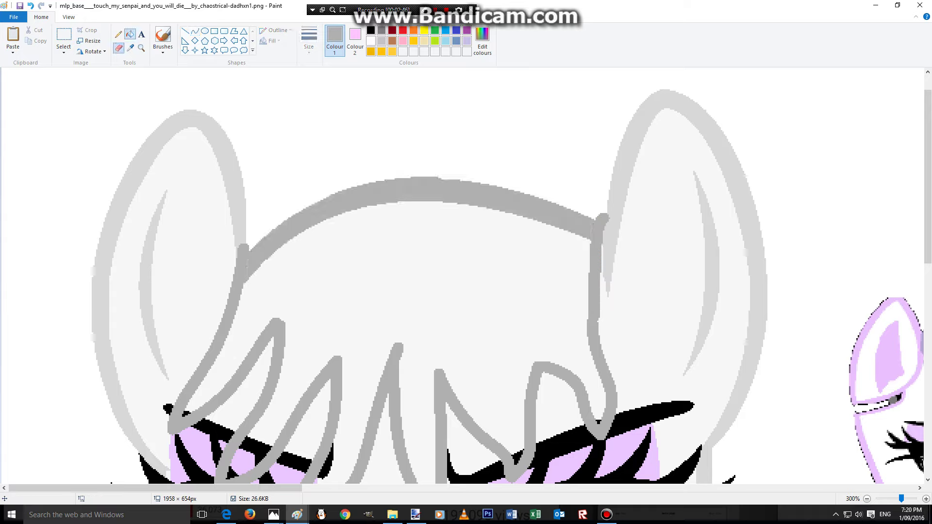
Step: Fill the inside of the fringe and the black brow sections crossing its locks with white
click(130, 47)
mouse_move(280, 488)
mouse_down()
mouse_move(306, 489)
mouse_move(297, 489)
mouse_up()
scroll(208, 379, down, 3)
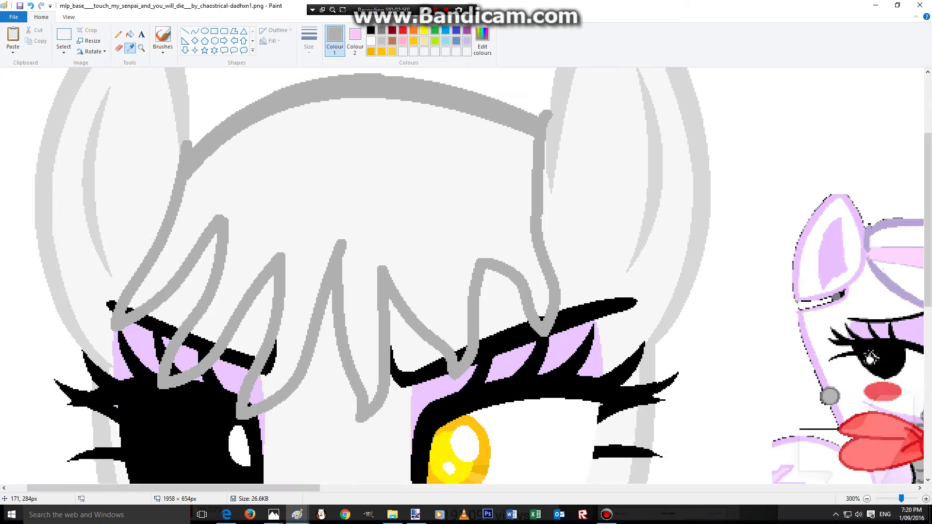
click(461, 355)
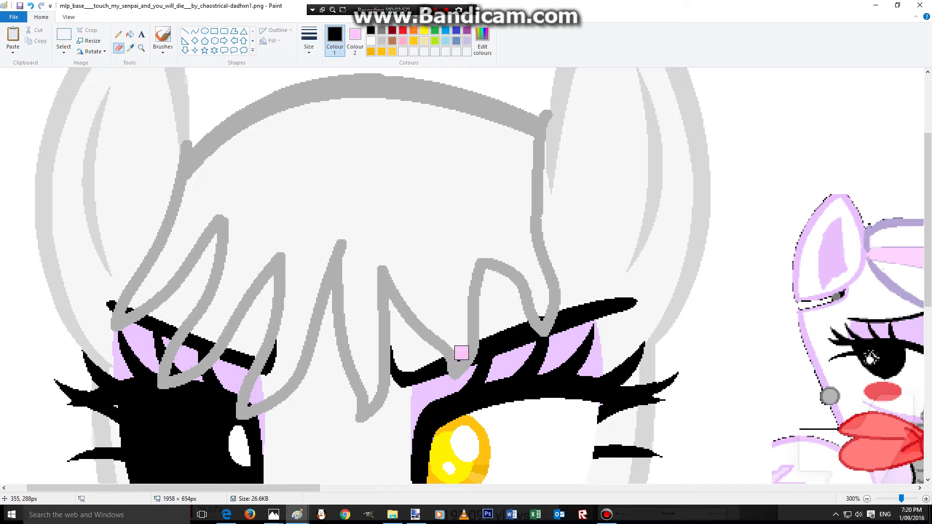
click(129, 33)
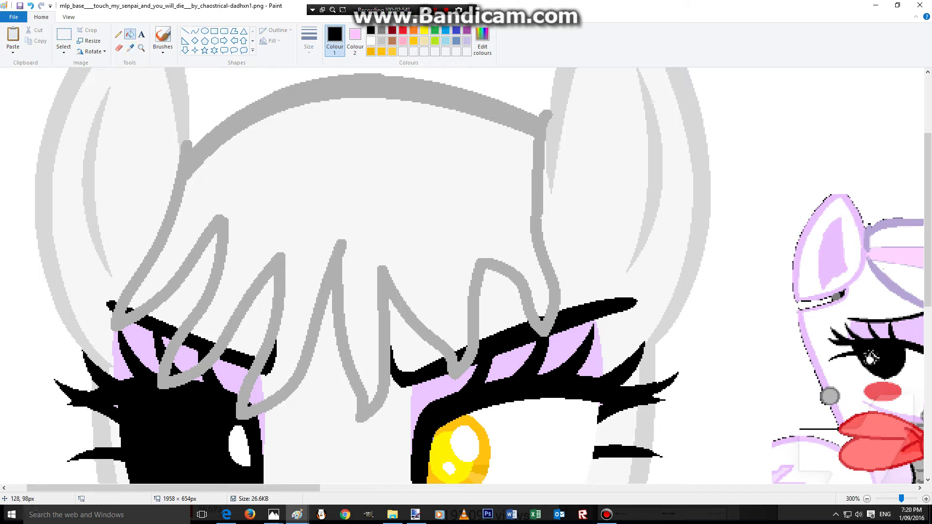
click(130, 48)
right_click(145, 102)
click(129, 48)
click(355, 39)
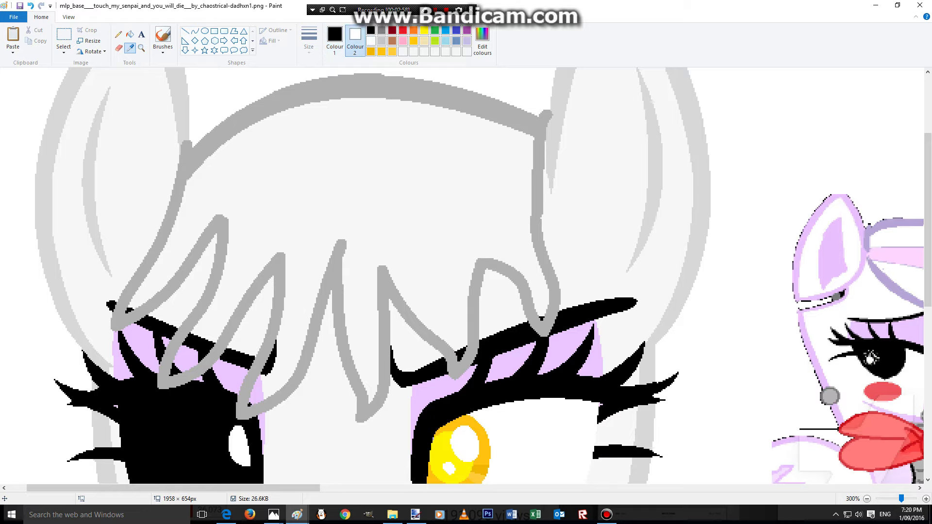
click(130, 34)
right_click(350, 235)
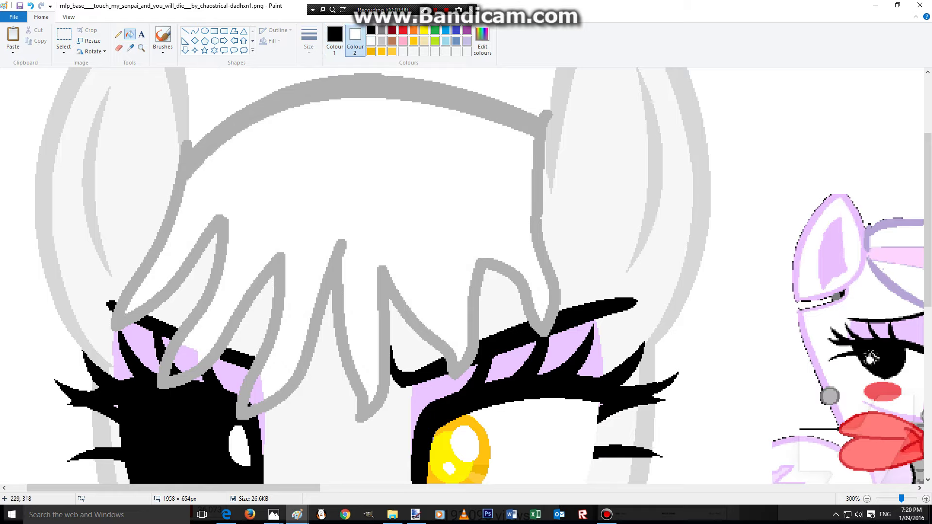
Step: Cover the lilac eyelid patches and remaining lash marks inside the fringe locks with white
click(272, 195)
key(ctrl+z)
click(129, 48)
click(186, 349)
click(197, 332)
key(ctrl+z)
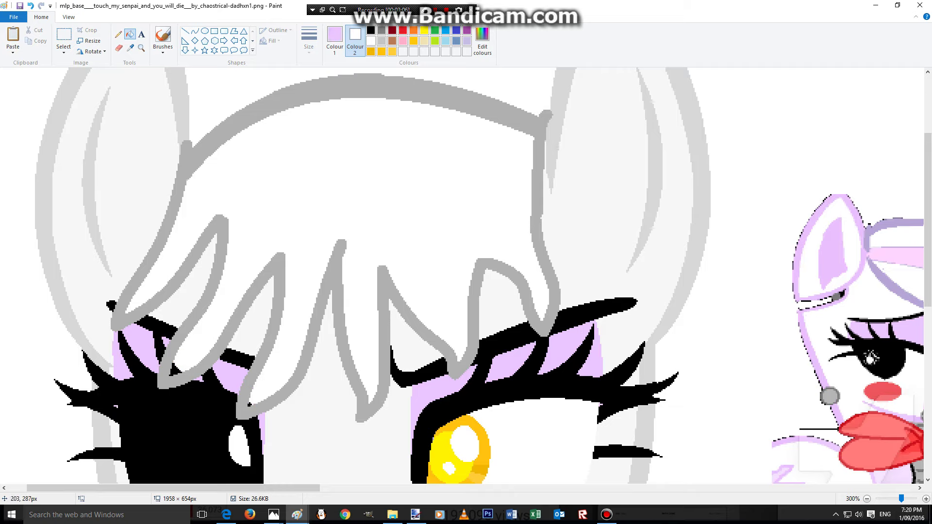
click(130, 48)
click(180, 371)
click(198, 336)
key(ctrl+z)
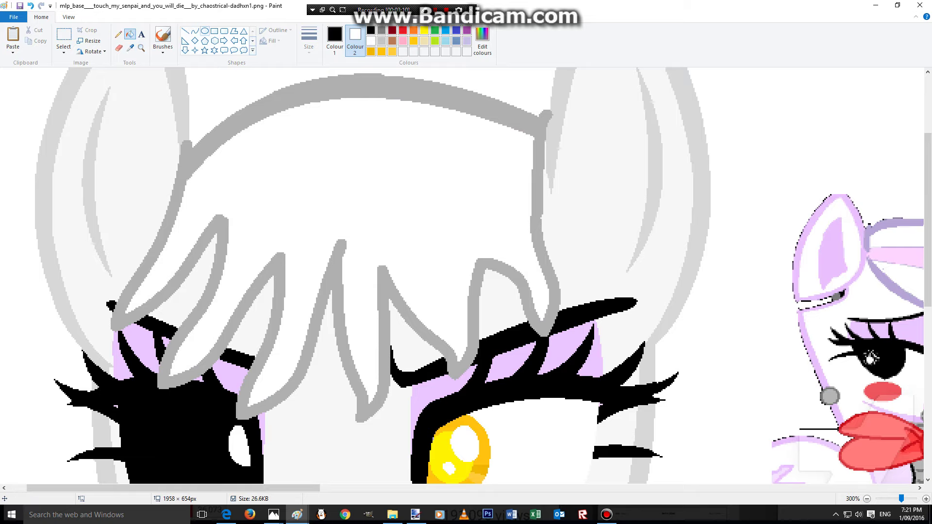
Step: Sample a light grey from the reference picture and fill the whole fringe with it
click(130, 48)
mouse_move(274, 489)
mouse_down()
mouse_move(460, 488)
mouse_move(264, 488)
mouse_up()
scroll(701, 258, up, 3)
scroll(701, 257, up, 1)
click(912, 203)
click(311, 315)
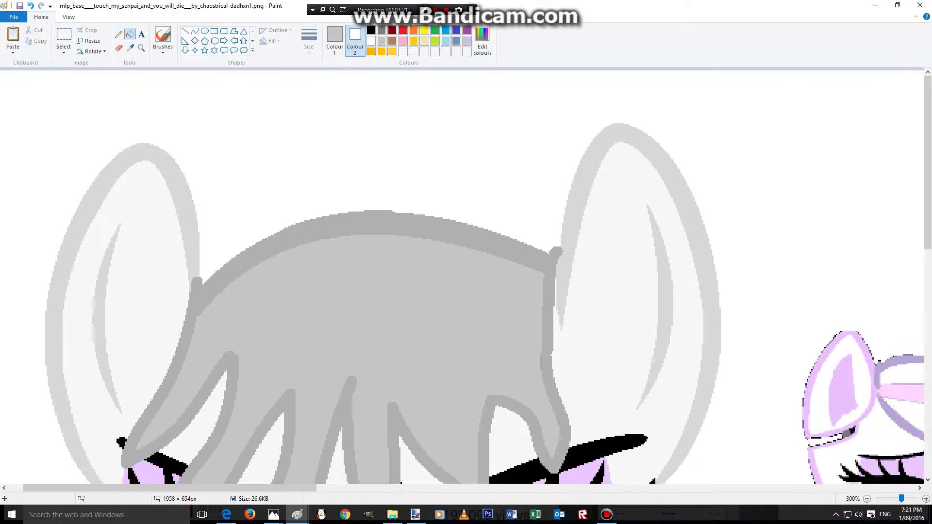
Step: Resample the fringe outline's darker grey and draw a curve from beside the right cheek down across the neck for a mane lock
mouse_move(226, 515)
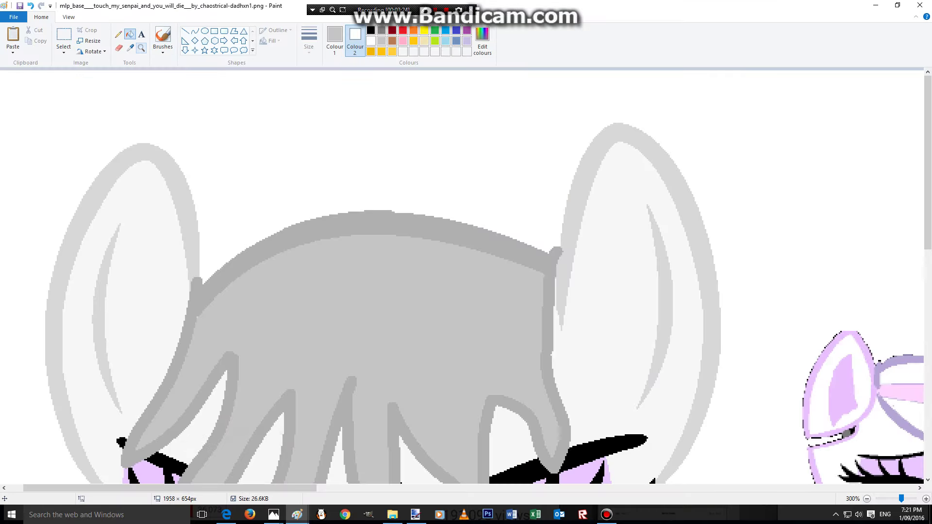
click(141, 48)
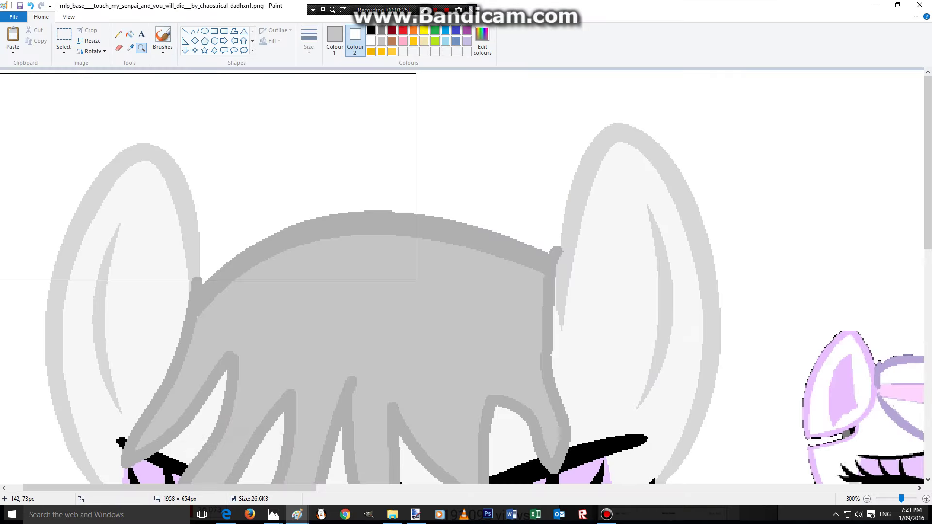
right_click(188, 177)
right_click(187, 177)
click(270, 223)
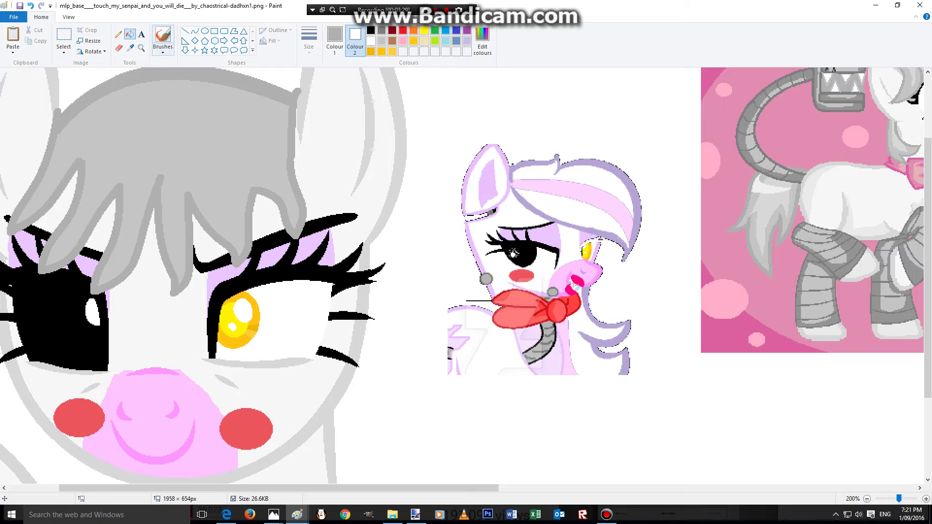
click(195, 31)
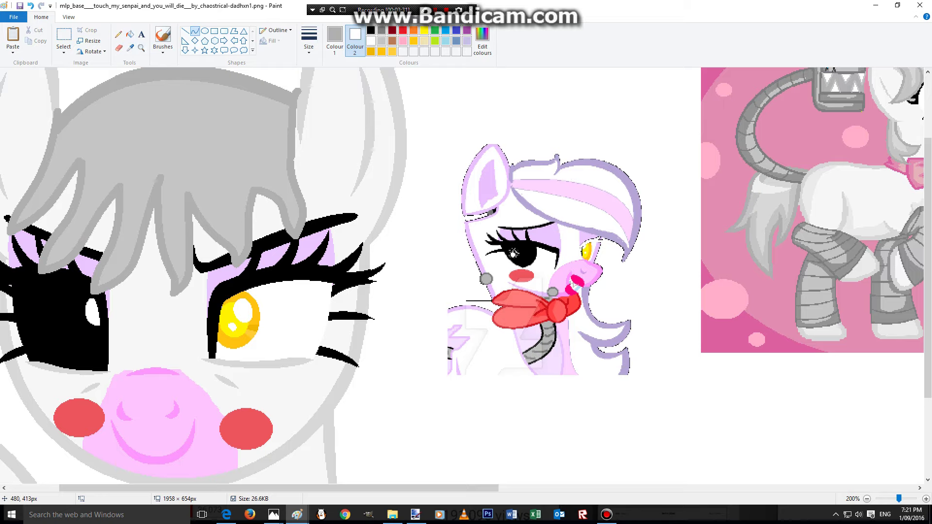
scroll(284, 276, down, 3)
mouse_move(334, 304)
mouse_down()
mouse_move(331, 337)
mouse_move(224, 432)
mouse_move(217, 459)
mouse_up()
mouse_move(286, 381)
mouse_down()
mouse_move(310, 390)
mouse_move(299, 402)
mouse_move(222, 392)
mouse_up()
click(381, 405)
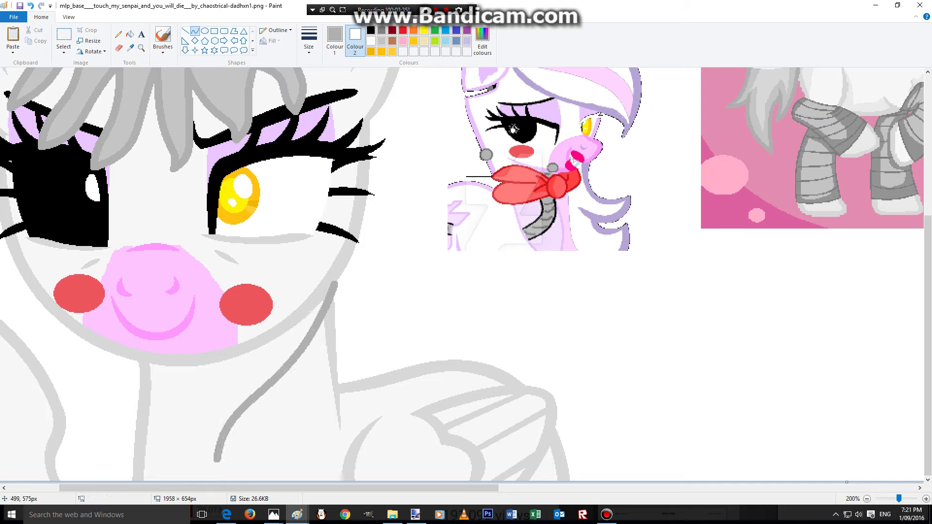
Step: Draw the mane lock's split tip with two grey curves and its outer edge with a long curve from the jaw down over the wing
drag(213, 458, 297, 392)
drag(220, 467, 246, 410)
mouse_move(314, 381)
mouse_down()
mouse_move(249, 479)
mouse_move(220, 480)
mouse_up()
drag(290, 440, 296, 455)
click(353, 448)
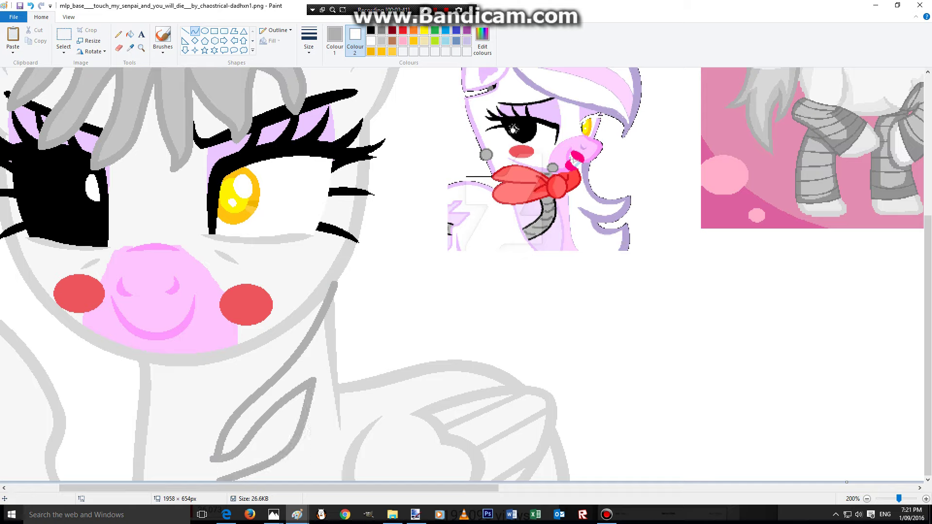
drag(335, 284, 307, 503)
mouse_move(369, 430)
mouse_down()
mouse_move(389, 432)
mouse_move(378, 451)
mouse_move(393, 446)
mouse_up()
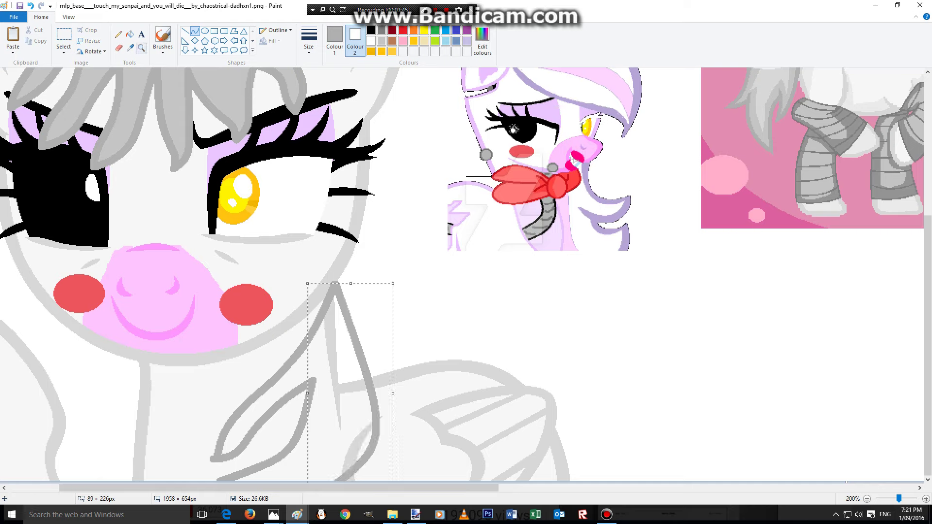
Step: Cover the neck and wing outlines inside the new mane lock with white
click(130, 47)
click(353, 388)
click(130, 34)
click(327, 408)
right_click(327, 409)
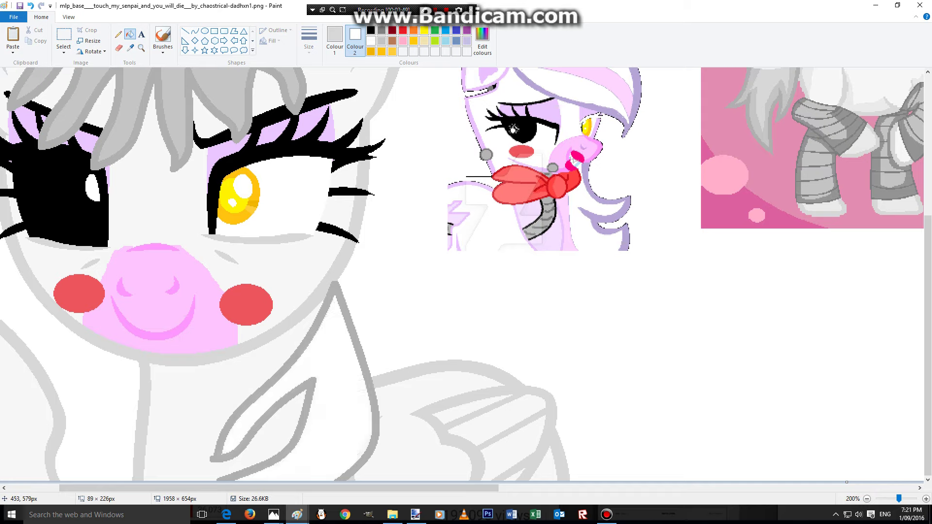
click(334, 409)
right_click(336, 409)
Step: Clear the remaining off-white patches inside the mane lock and fill the lock with the fringe's light grey
click(129, 47)
click(321, 384)
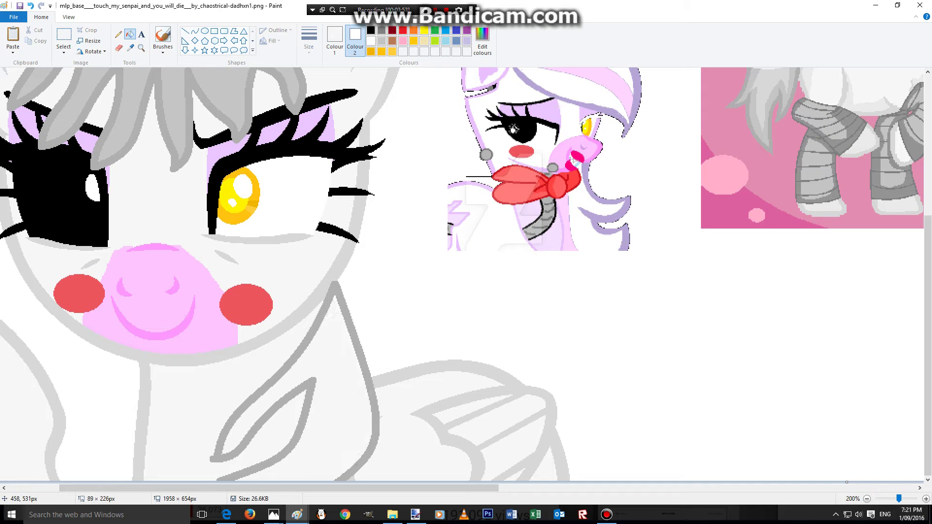
click(336, 428)
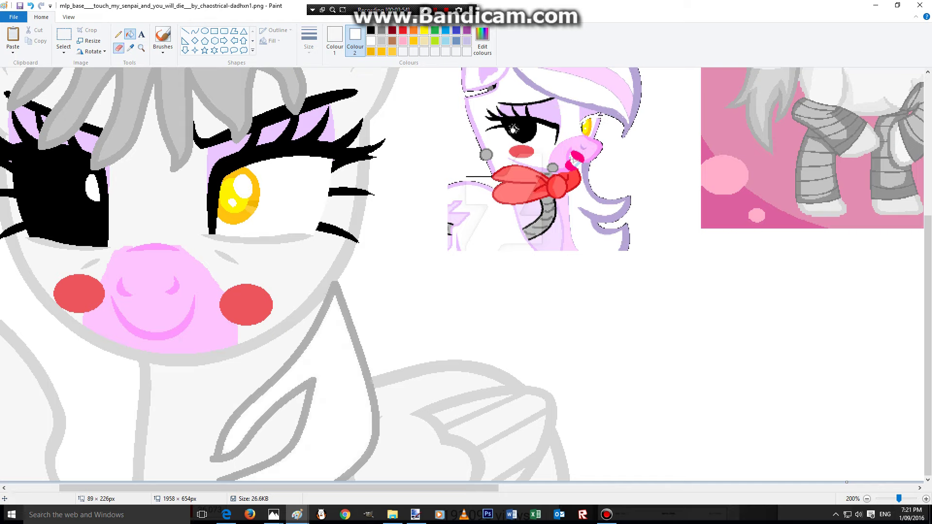
click(119, 48)
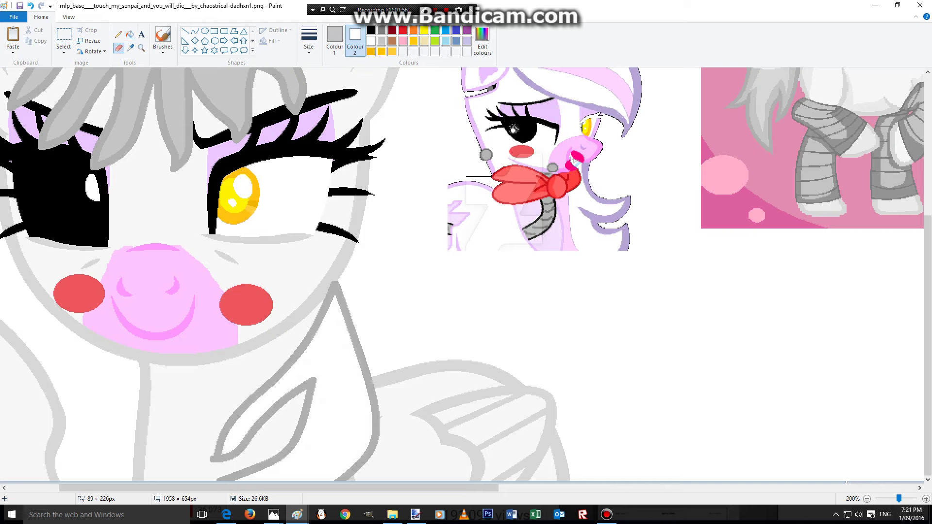
click(130, 34)
click(331, 368)
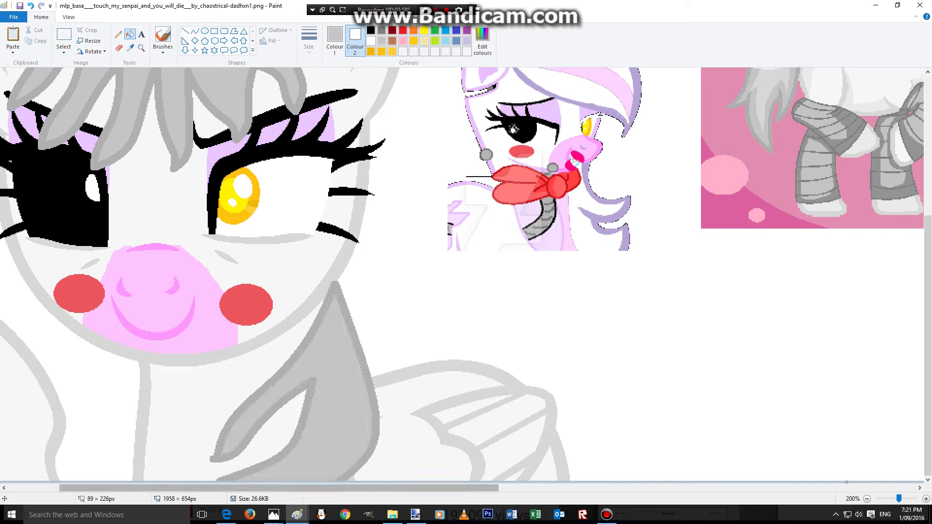
Step: Sample the darker grey of the fringe outline as the drawing colour
drag(279, 489, 366, 489)
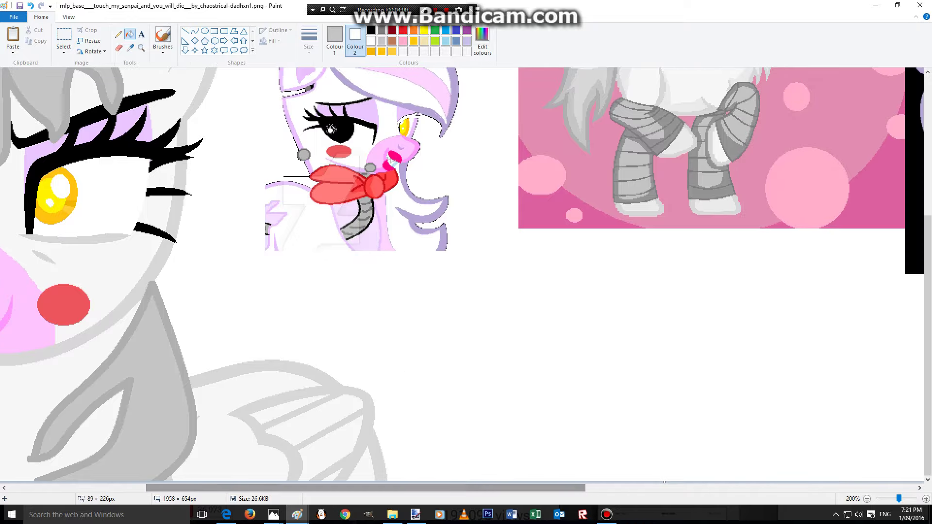
click(122, 87)
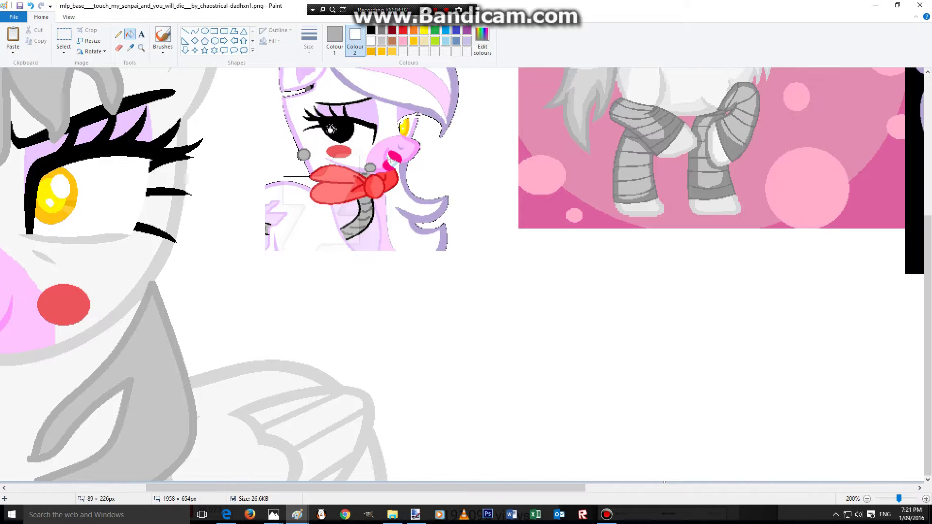
click(185, 30)
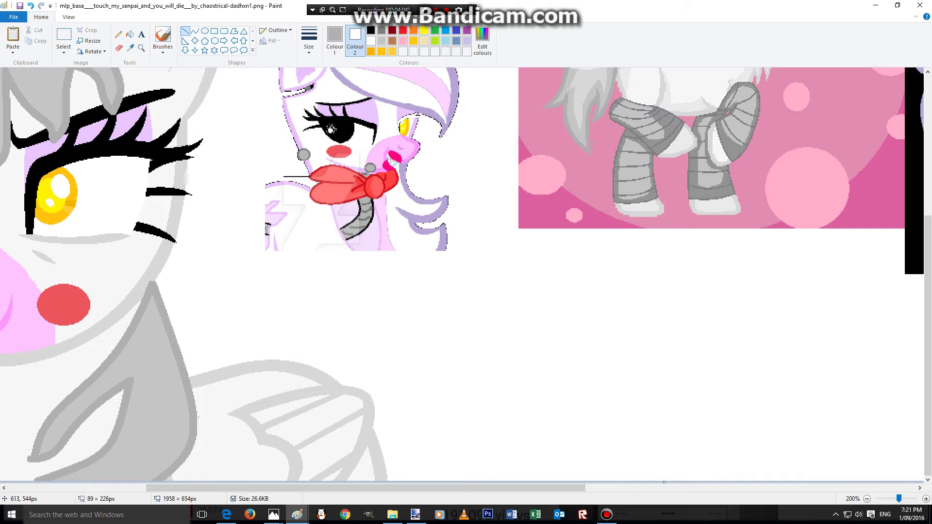
mouse_move(320, 369)
mouse_down()
mouse_move(573, 476)
mouse_move(562, 481)
mouse_up()
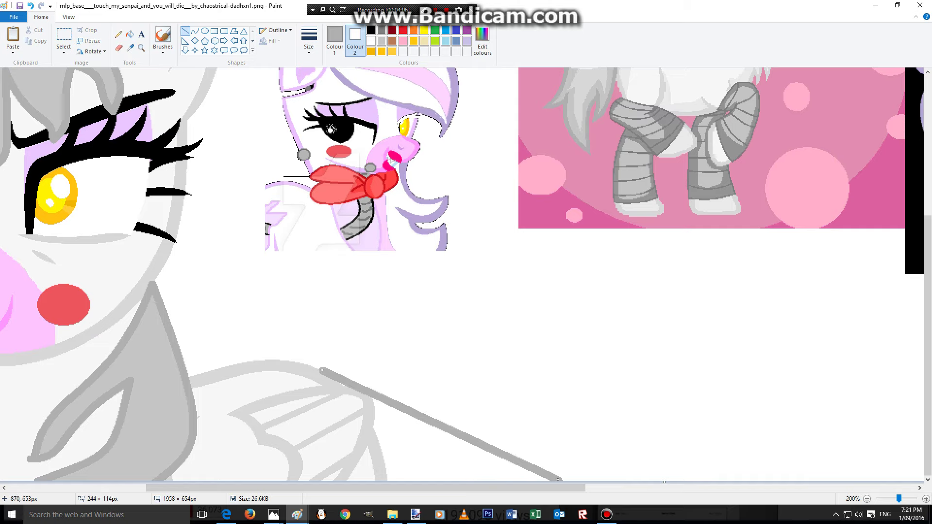
drag(535, 397, 494, 345)
click(30, 6)
click(30, 6)
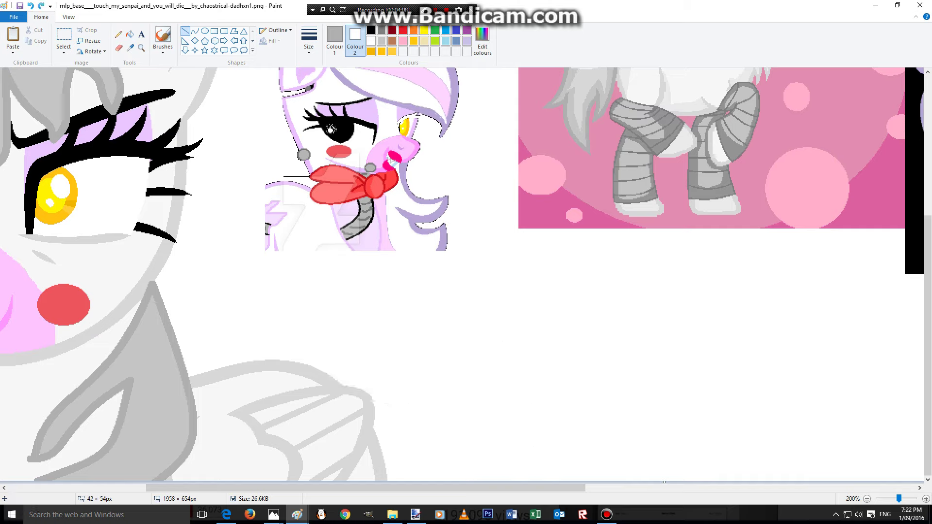
Step: Draw the tail's outline with a large grey arch from the wing's top edge and a smaller curve, about 56 × 82 px, from the wing's rear edge
mouse_move(320, 368)
mouse_down()
mouse_move(361, 361)
mouse_move(544, 500)
mouse_up()
mouse_move(486, 402)
mouse_down()
mouse_move(586, 248)
mouse_move(544, 245)
mouse_up()
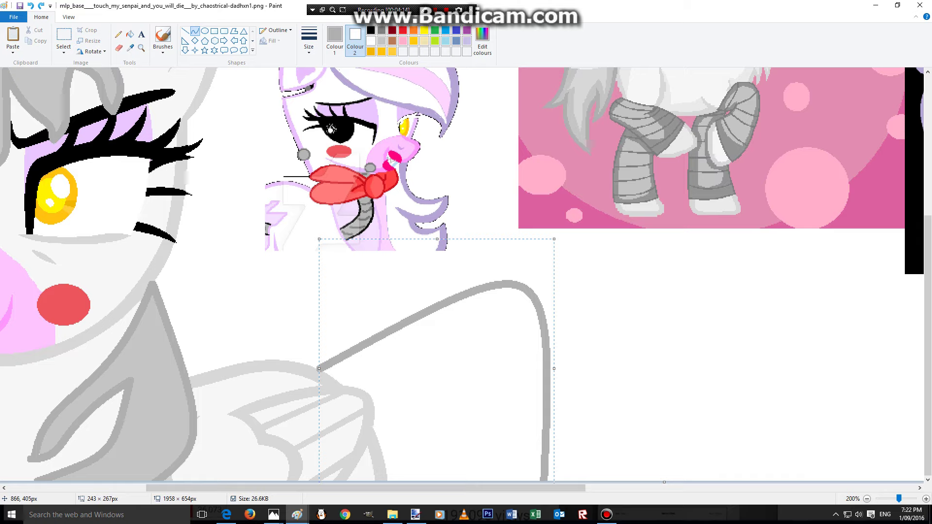
click(554, 239)
drag(375, 431, 423, 510)
drag(425, 470, 429, 434)
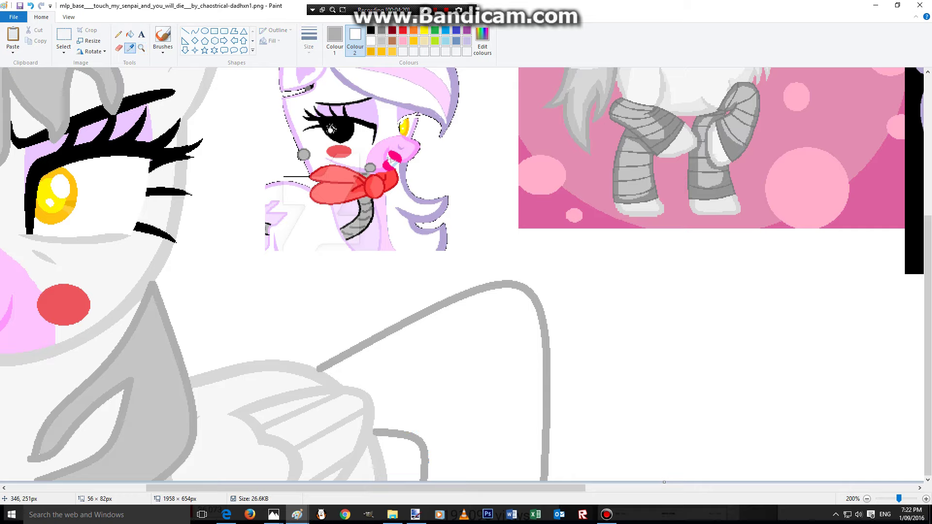
Step: Fill the inside of the tail outline with the mane's light grey
click(163, 38)
click(131, 35)
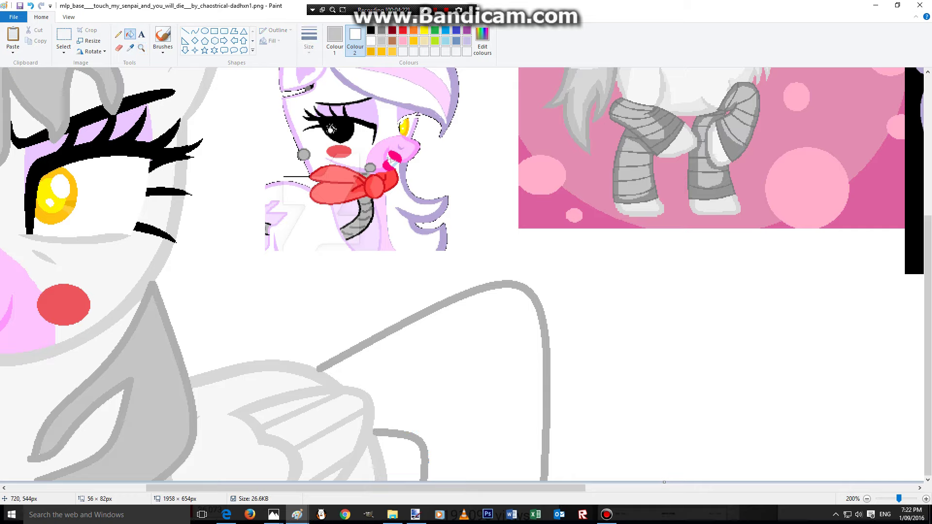
click(428, 340)
Step: Sample dark pink from the grey pony reference picture as the outline colour and light pink as the fill colour
scroll(342, 321, up, 4)
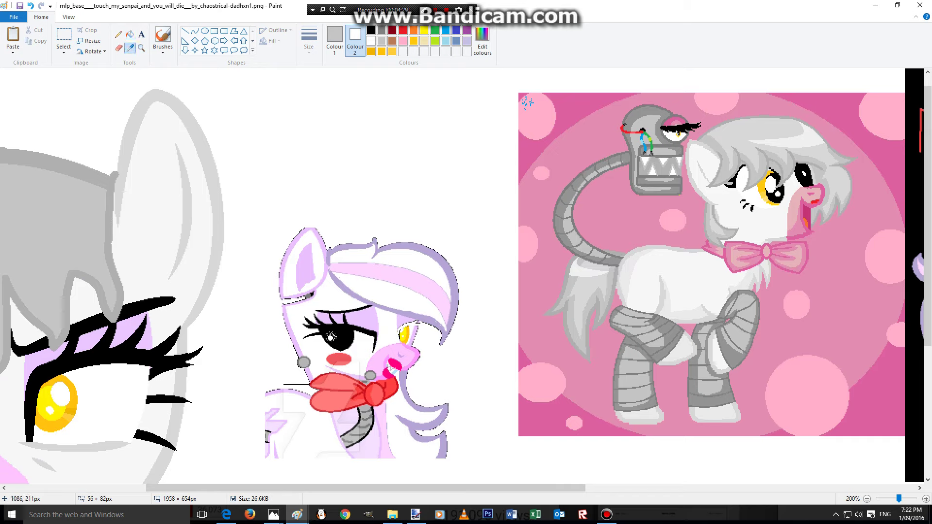
click(528, 103)
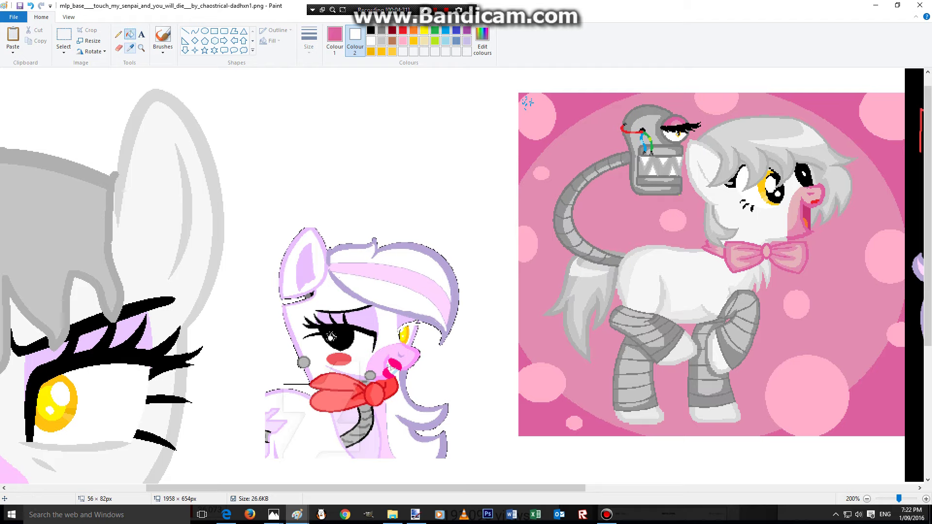
click(130, 48)
right_click(528, 103)
Step: Draw the bow tie's round knot just below the pony's chin as a solid-filled oval with a dark pink outline
drag(311, 488, 210, 489)
scroll(191, 279, down, 5)
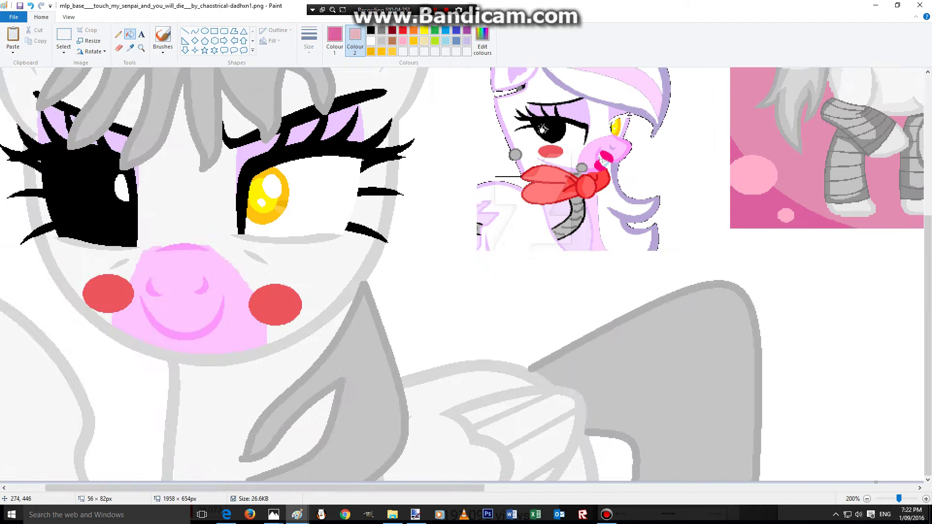
click(205, 31)
click(272, 40)
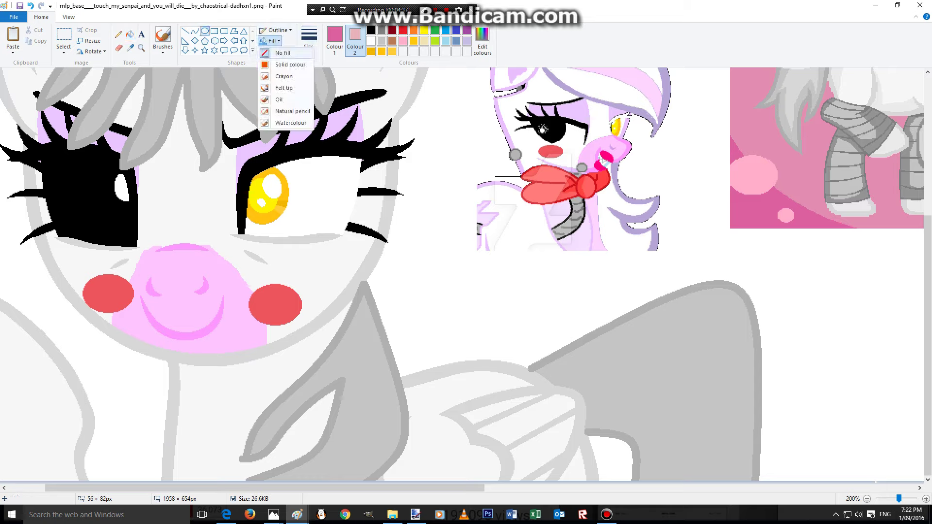
click(279, 65)
mouse_move(425, 229)
mouse_down()
mouse_move(508, 319)
mouse_move(449, 257)
mouse_move(471, 286)
mouse_move(286, 368)
mouse_move(196, 395)
mouse_move(177, 388)
mouse_move(222, 421)
mouse_move(191, 394)
mouse_up()
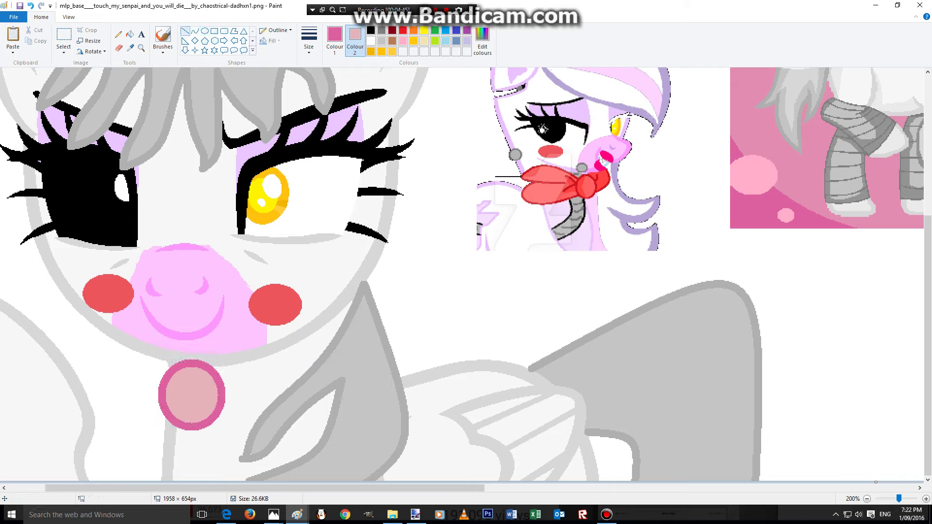
Step: Outline the bow tie's two wings with straight dark pink lines on both sides of the knot
mouse_move(215, 374)
mouse_down()
mouse_move(335, 292)
mouse_move(346, 295)
mouse_move(332, 472)
mouse_move(334, 427)
mouse_move(331, 441)
mouse_move(211, 423)
mouse_up()
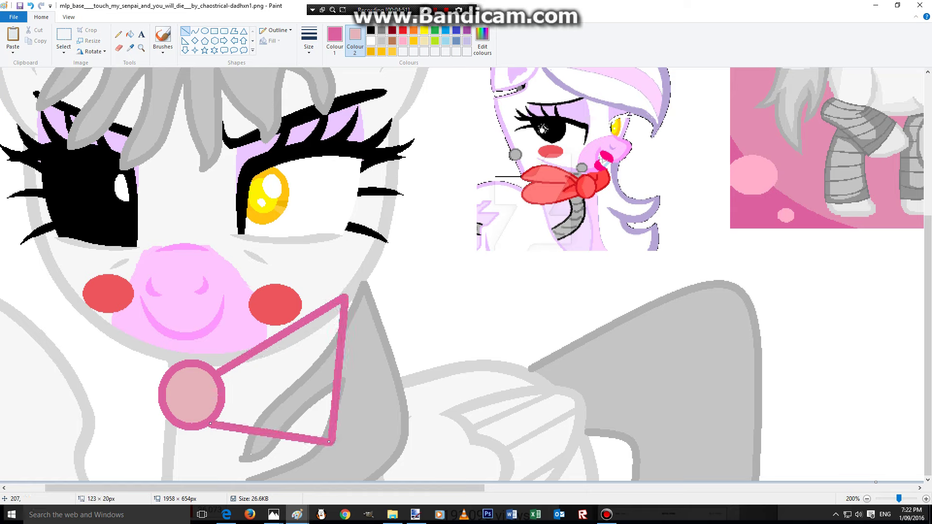
mouse_move(169, 370)
mouse_down()
mouse_move(90, 311)
mouse_move(92, 430)
mouse_up()
drag(174, 425, 89, 431)
Step: Fill both bow tie wings with light pink, including the areas where the mane lock crosses them
click(129, 34)
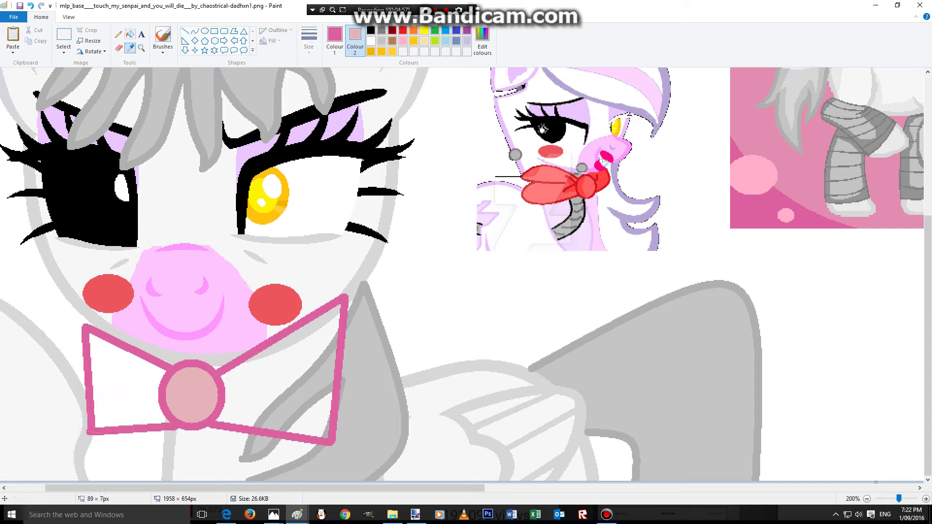
right_click(134, 389)
right_click(265, 381)
right_click(165, 425)
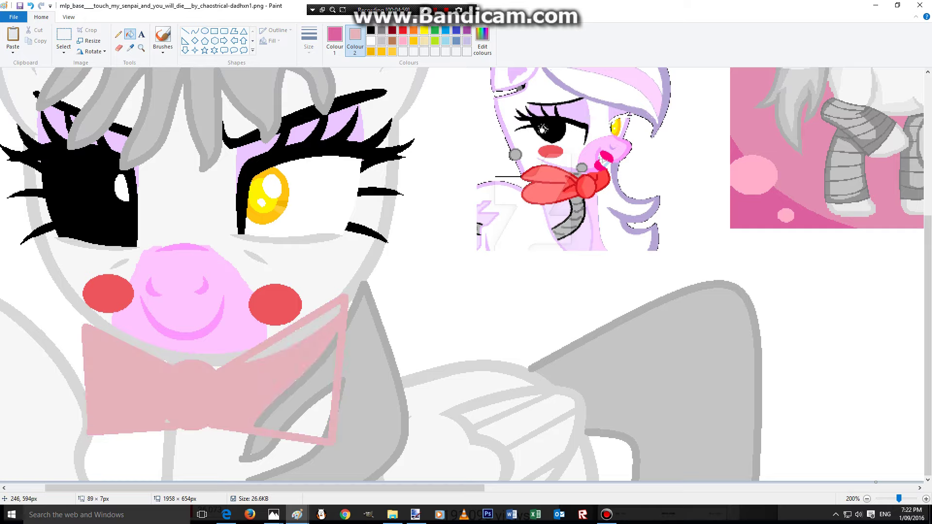
click(30, 6)
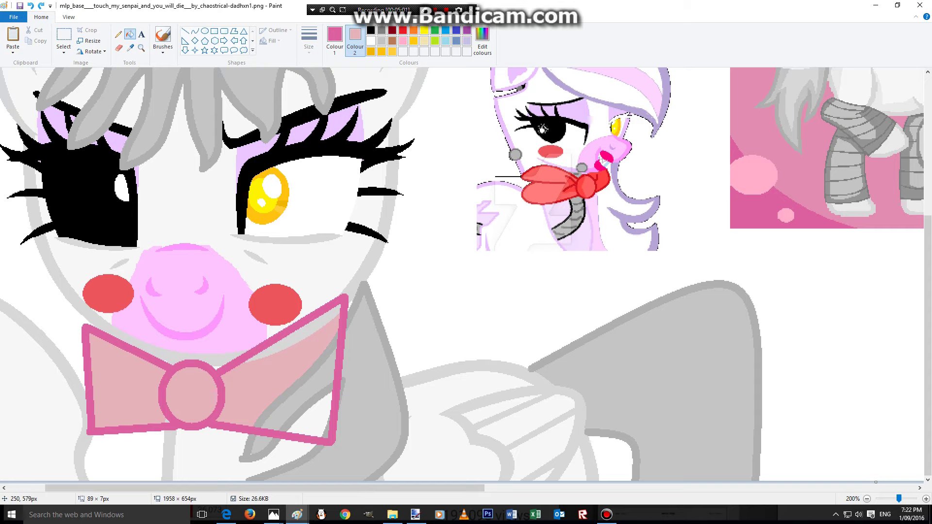
right_click(308, 413)
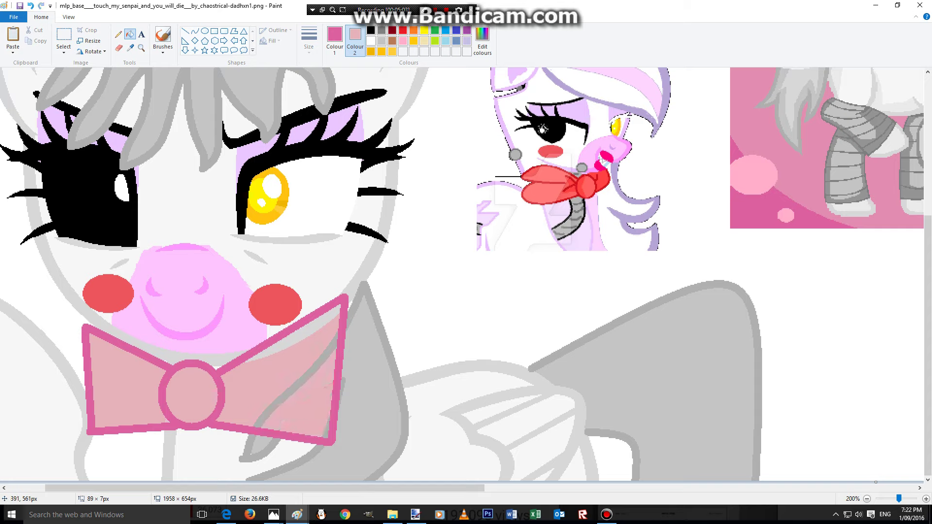
right_click(301, 388)
right_click(295, 341)
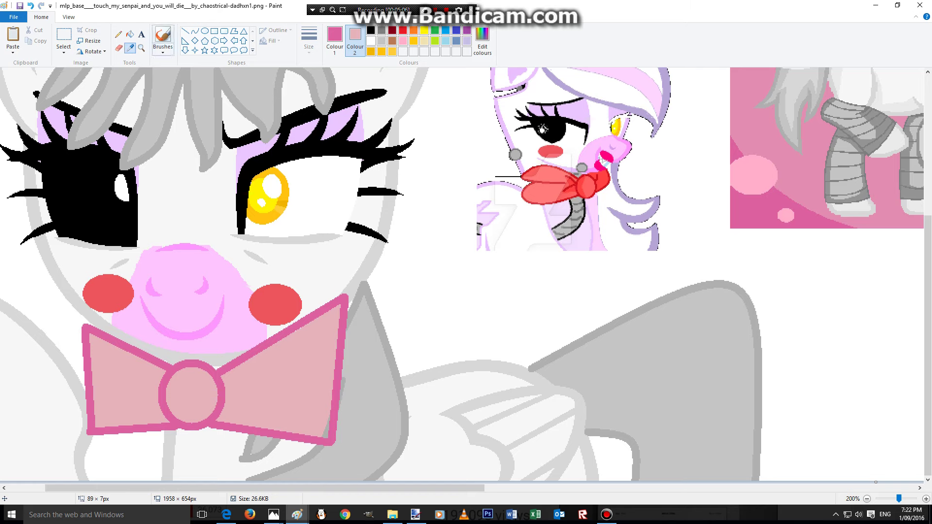
Step: Cut the purple pony head reference out of the canvas, with white as the background colour
click(141, 47)
right_click(197, 194)
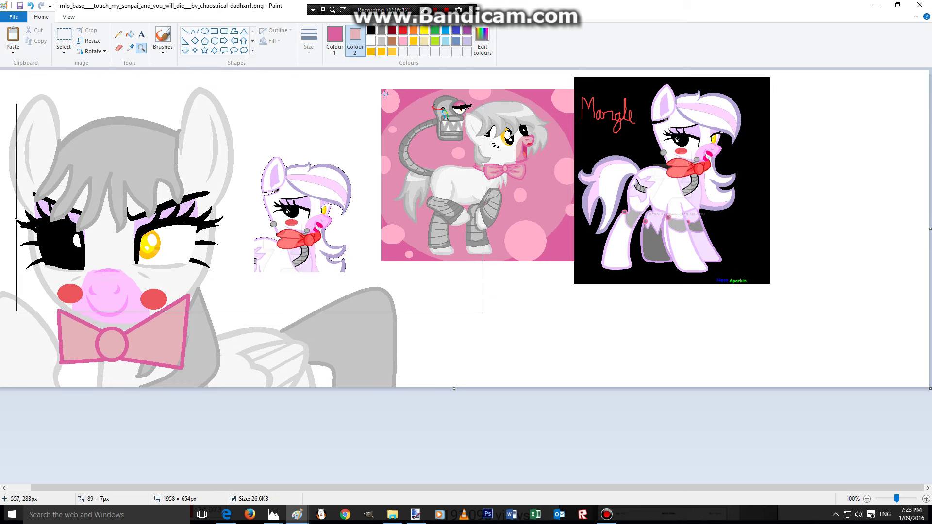
click(285, 257)
click(64, 36)
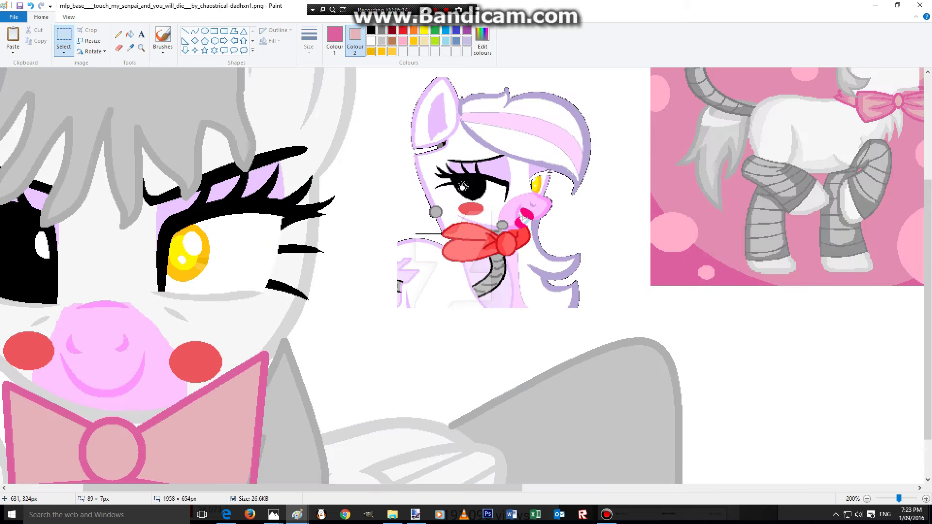
scroll(368, 174, up, 2)
drag(626, 384, 616, 420)
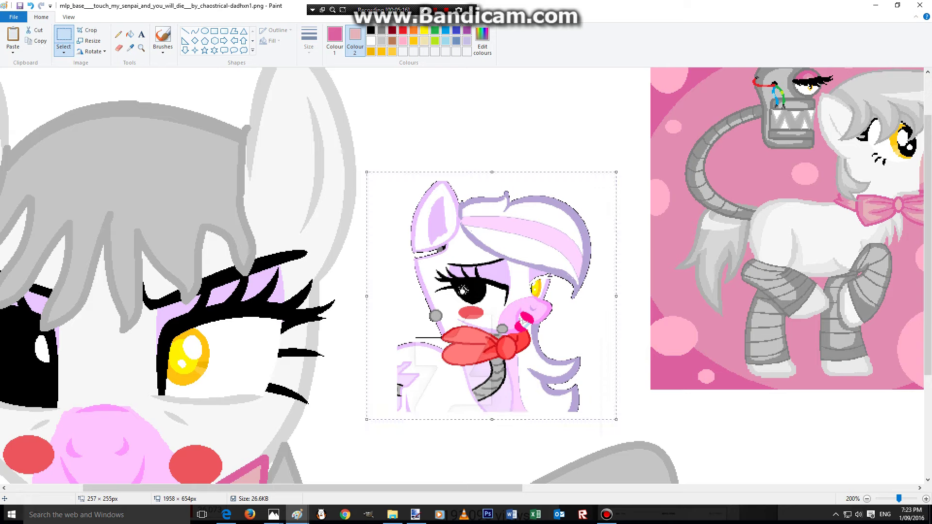
right_click(534, 334)
click(370, 41)
right_click(509, 296)
click(529, 302)
Step: Copy the robot head and its segmented neck from the grey pony reference and place the copy beside the pony's ear
scroll(728, 156, up, 2)
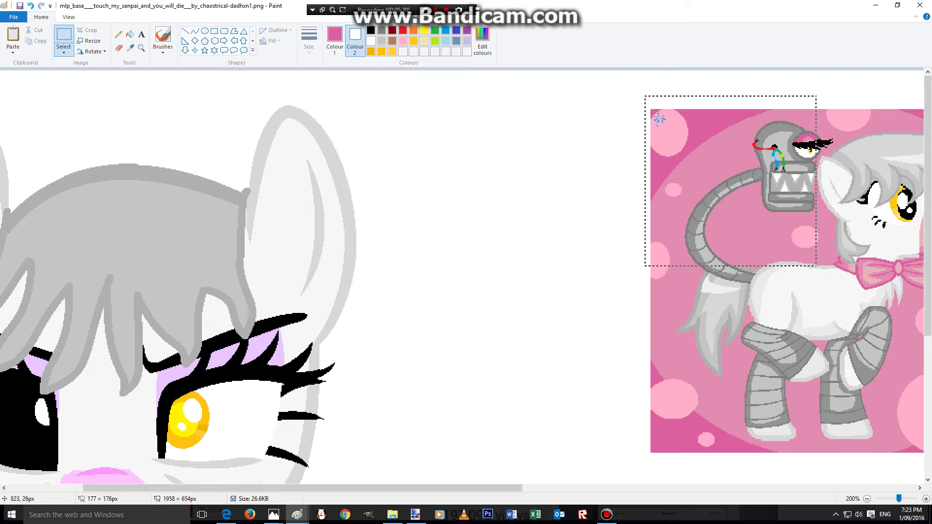
right_click(797, 221)
click(815, 237)
right_click(483, 143)
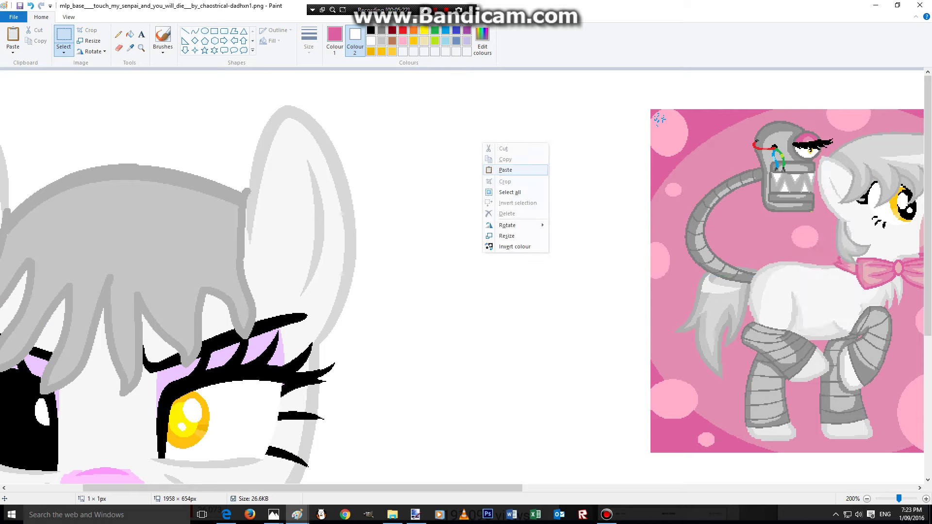
click(506, 170)
drag(93, 161, 495, 168)
Step: Flip the pasted robot head piece horizontally and reposition it in the white space beside the ear
right_click(509, 166)
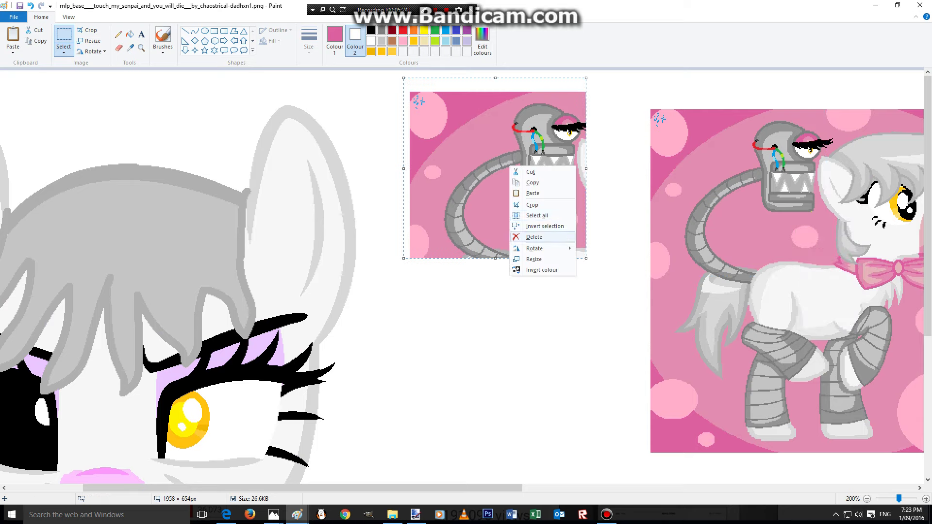
mouse_move(534, 249)
click(611, 292)
drag(530, 213, 522, 184)
scroll(499, 384, down, 2)
scroll(559, 174, up, 2)
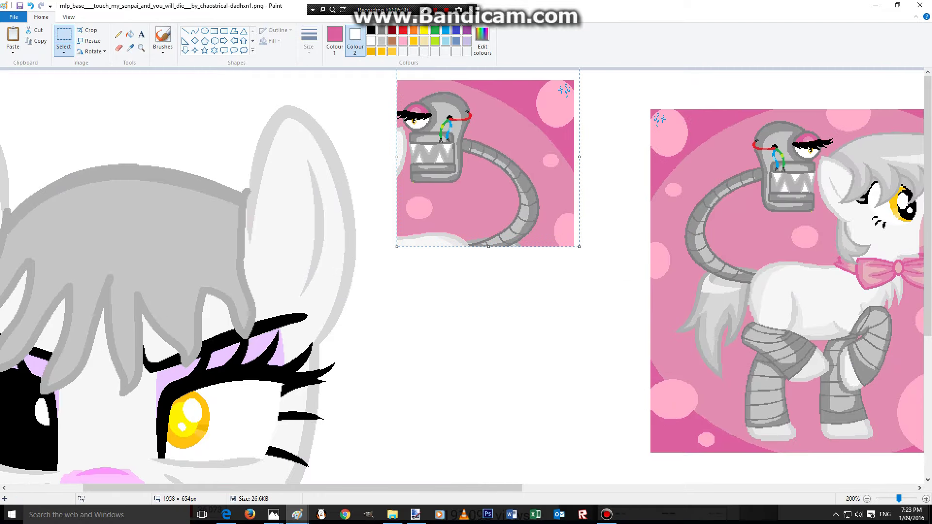
Step: Cut the flipped robot head piece and paste it into a new, maximised Paint window
right_click(473, 158)
right_click(460, 143)
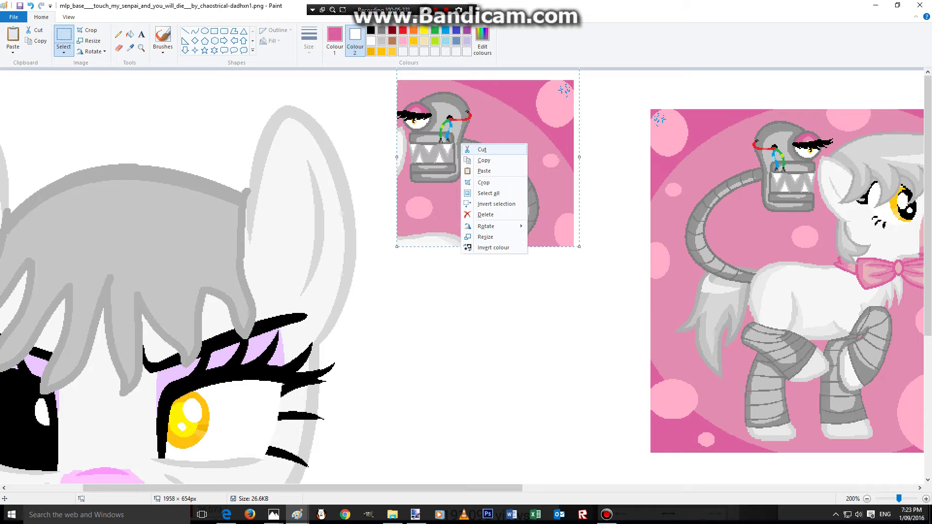
click(482, 150)
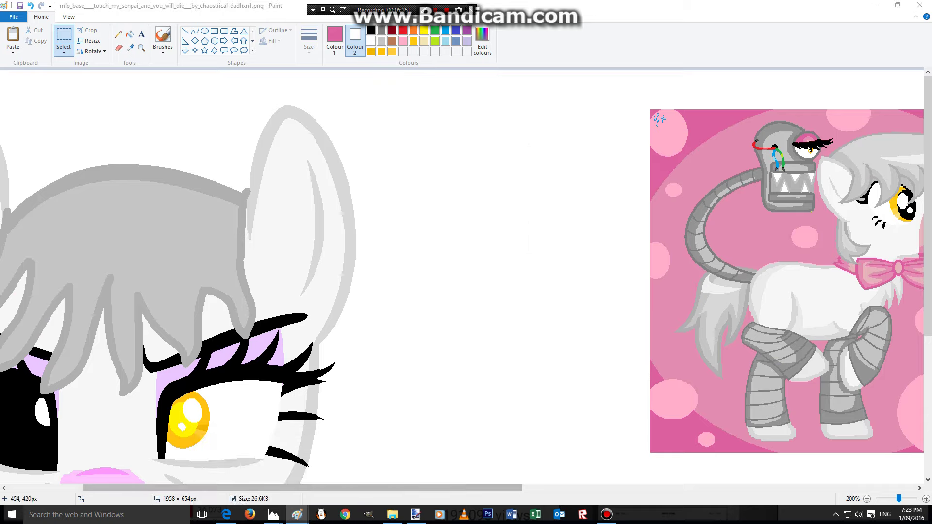
right_click(297, 514)
click(262, 462)
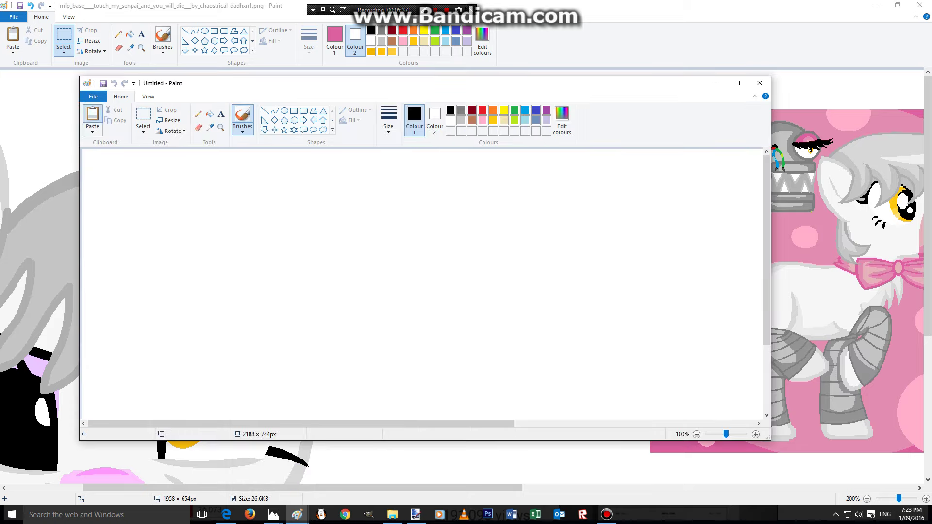
click(92, 116)
double_click(208, 83)
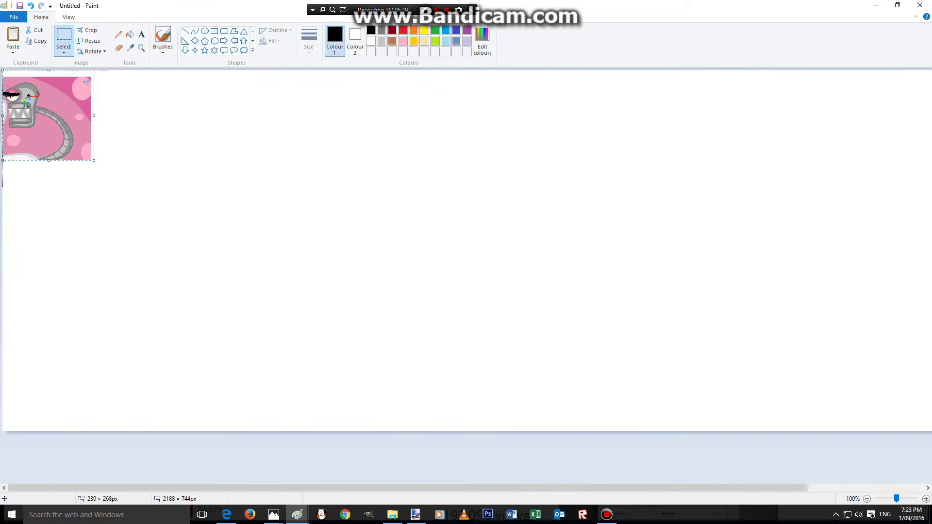
Step: Enlarge the pasted robot head piece to about 628 × 588 px and move it away from the canvas corner
drag(114, 200, 215, 303)
drag(148, 223, 351, 277)
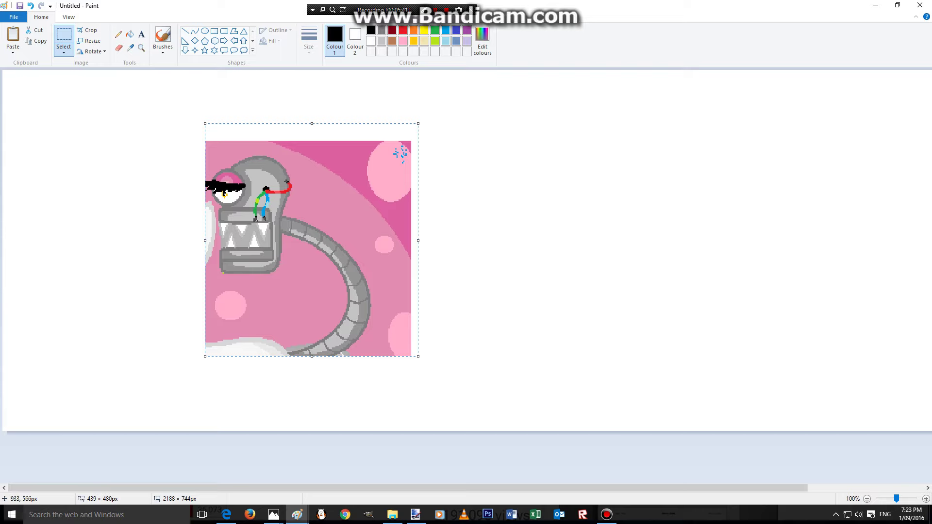
drag(418, 356, 509, 409)
drag(437, 340, 415, 311)
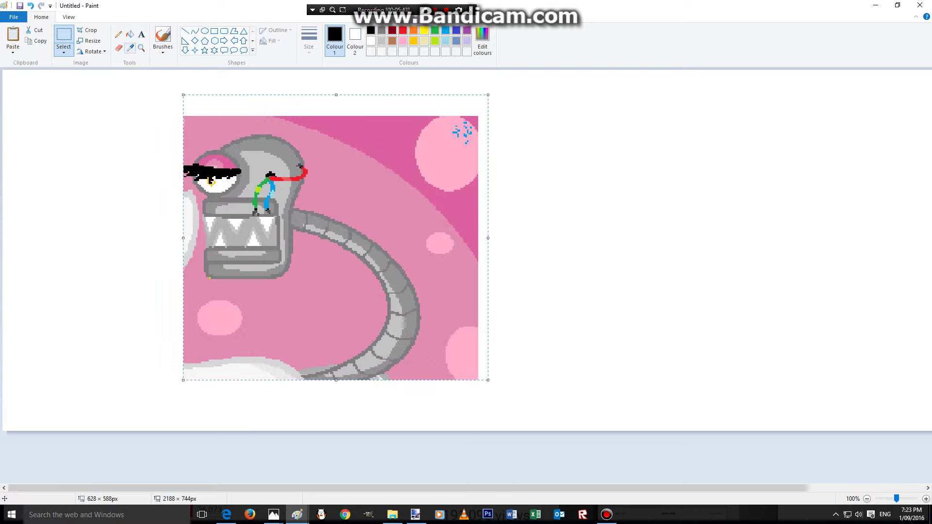
Step: Set up the Curve tool with red as the drawing colour for tracing the robot's neck
click(141, 48)
click(425, 292)
click(324, 193)
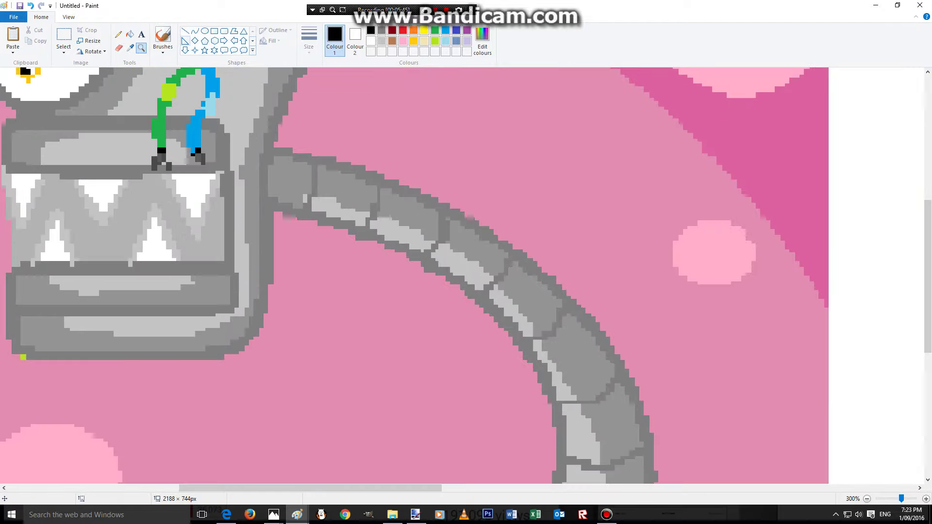
click(194, 31)
click(403, 30)
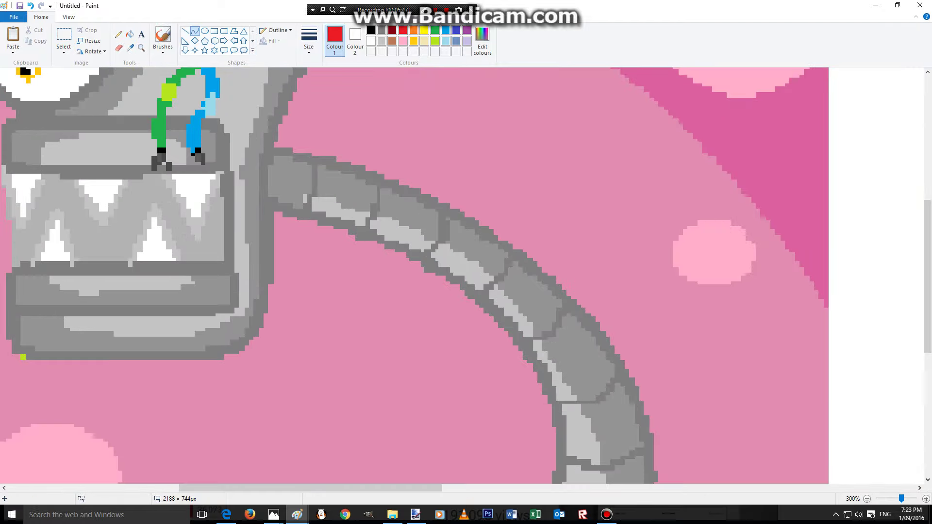
mouse_move(277, 204)
mouse_down()
mouse_move(631, 395)
mouse_move(556, 403)
mouse_up()
mouse_move(416, 303)
mouse_down()
mouse_move(447, 277)
mouse_move(456, 284)
mouse_up()
right_click(451, 286)
click(469, 293)
Step: Set the thickest line and trace the neck's inner edge from the jaw with a red curve about 130 × 59 px
click(309, 41)
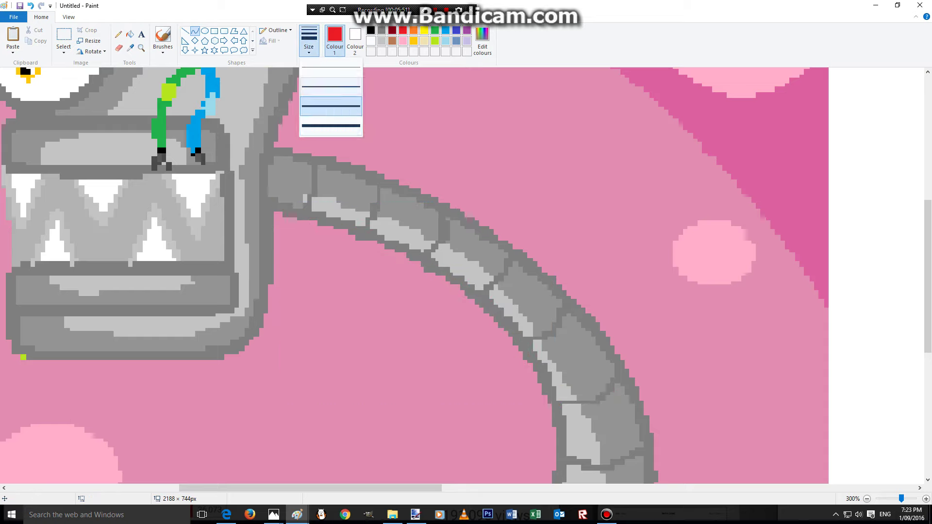
click(331, 106)
click(309, 41)
click(331, 126)
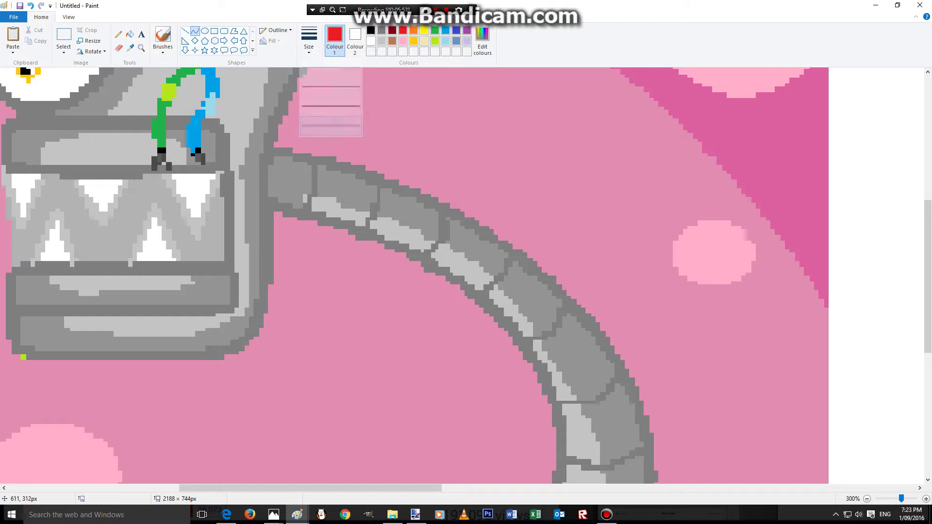
drag(270, 205, 461, 289)
drag(366, 247, 395, 244)
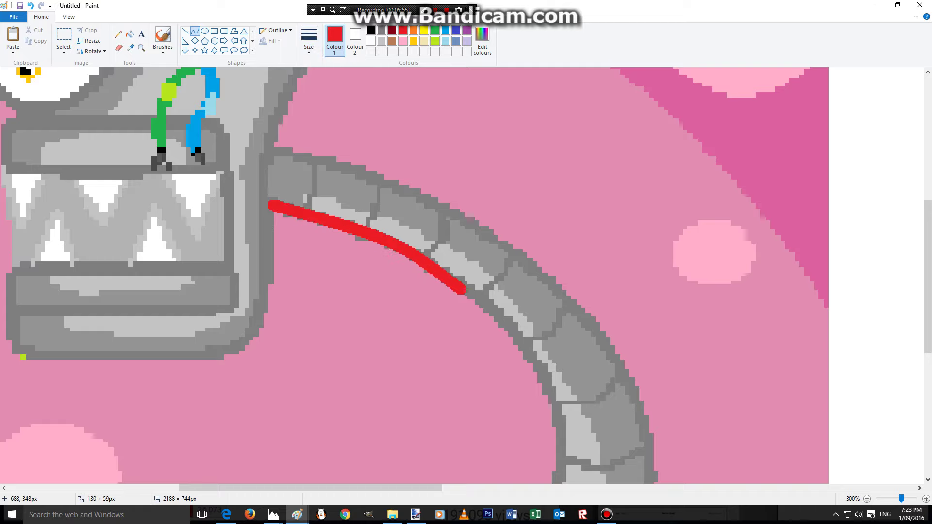
Step: Continue the neck's inner edge down to its base with two red curves, about 67 × 133 px and 179 × 118 px
scroll(413, 276, down, 3)
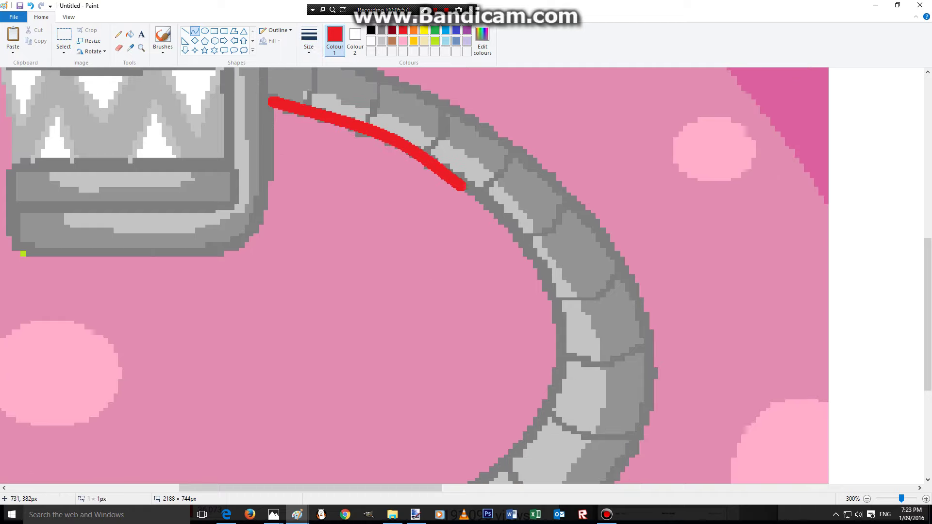
mouse_move(464, 186)
mouse_down()
mouse_move(570, 358)
mouse_move(558, 380)
mouse_up()
drag(515, 287, 560, 291)
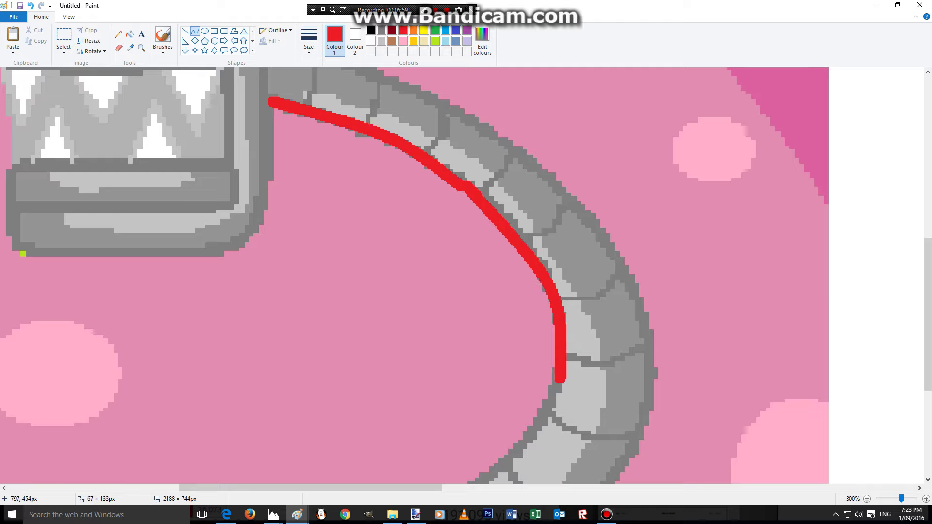
scroll(558, 291, down, 7)
mouse_move(296, 322)
mouse_down()
mouse_move(520, 219)
mouse_move(559, 148)
mouse_up()
mouse_move(427, 238)
mouse_down()
mouse_move(486, 255)
mouse_move(482, 264)
mouse_up()
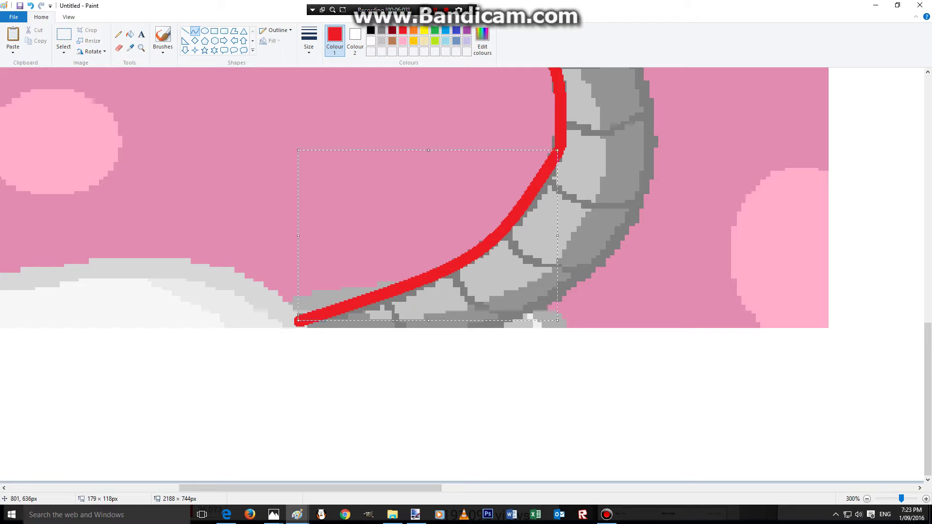
Step: Trace the neck's outer edge from base to head with three red curves, the lowest about 121 × 113 px, the top one 155 × 68 px
mouse_move(476, 329)
mouse_down()
mouse_move(657, 198)
mouse_move(652, 166)
mouse_up()
drag(630, 210, 625, 244)
drag(594, 271, 612, 279)
scroll(595, 195, up, 3)
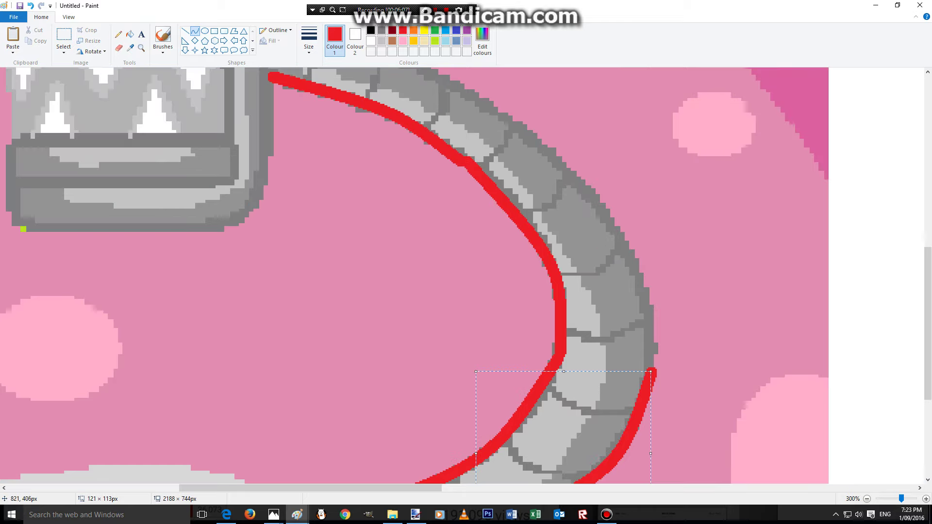
drag(491, 108, 659, 367)
drag(575, 238, 626, 201)
scroll(624, 210, up, 6)
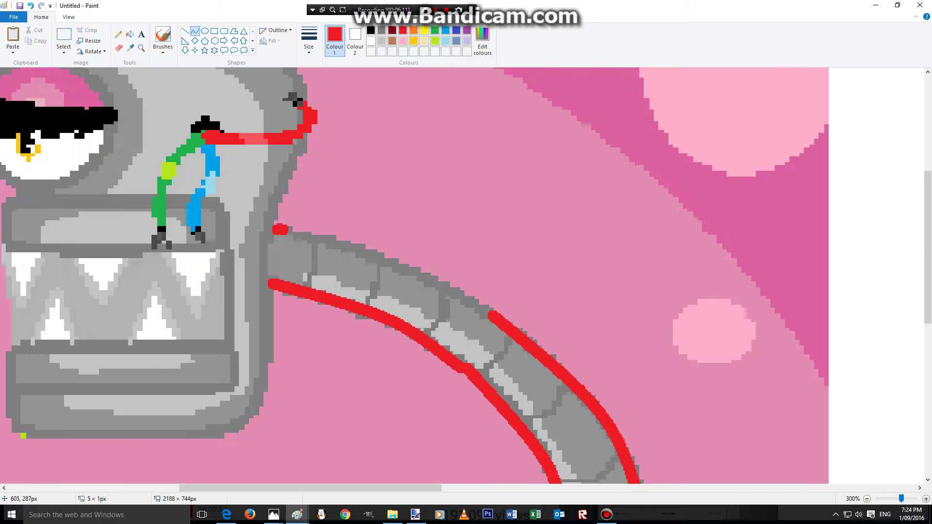
mouse_move(274, 230)
mouse_down()
mouse_move(542, 334)
mouse_move(373, 258)
mouse_up()
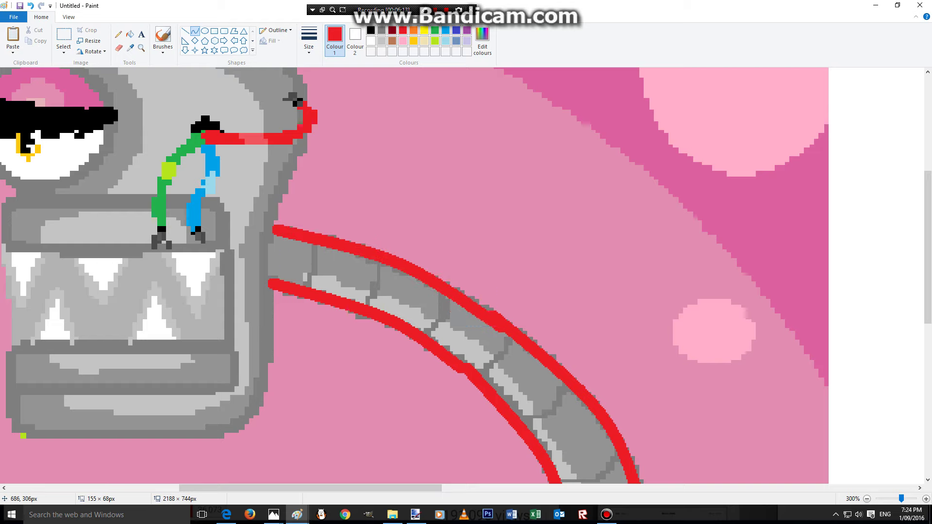
click(396, 254)
Step: Trace the four segment lines across the neck nearest the head with red curves, the first about 8 × 31 px
mouse_move(313, 242)
mouse_down()
mouse_move(307, 286)
mouse_move(322, 267)
mouse_up()
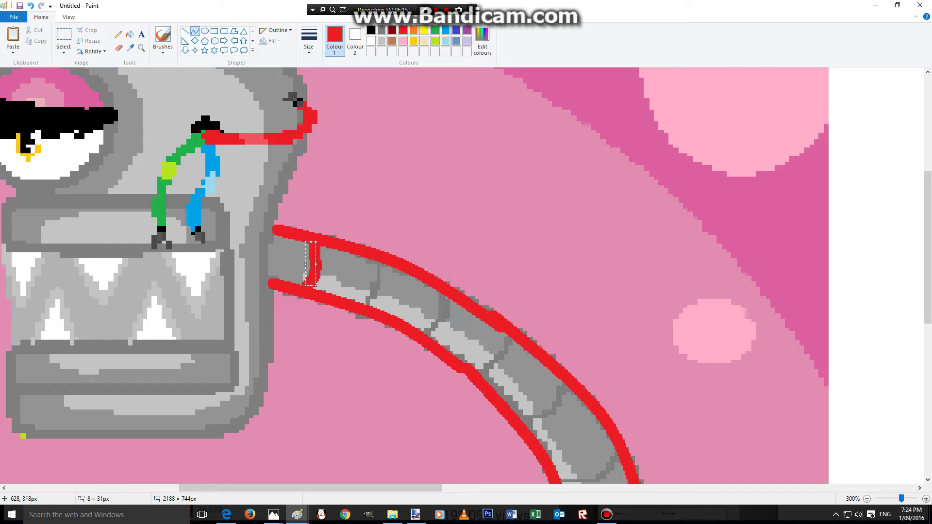
drag(380, 262, 365, 306)
drag(373, 287, 383, 296)
mouse_move(452, 296)
mouse_down()
mouse_move(428, 337)
mouse_move(452, 333)
mouse_move(481, 376)
mouse_move(475, 370)
mouse_up()
mouse_move(494, 356)
mouse_down()
mouse_move(512, 366)
mouse_move(505, 354)
mouse_move(479, 370)
mouse_up()
right_click(504, 354)
click(517, 362)
Step: Trace the next four segment lines around the neck's bend with red curves, the lowest about 64 × 22 px
mouse_move(564, 383)
mouse_down()
mouse_move(520, 418)
mouse_move(564, 413)
mouse_up()
scroll(572, 389, down, 2)
drag(617, 251, 552, 272)
mouse_move(593, 268)
mouse_down()
mouse_move(603, 277)
mouse_move(601, 269)
mouse_up()
mouse_move(572, 327)
mouse_down()
mouse_move(642, 321)
mouse_move(599, 347)
mouse_up()
drag(541, 380, 634, 412)
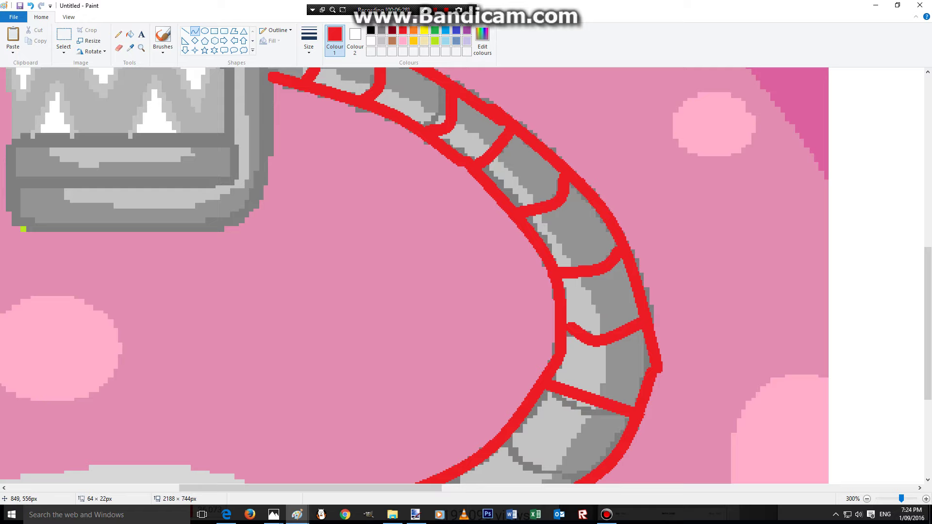
drag(576, 415, 569, 409)
click(569, 409)
Step: Trace the last three segment lines down to the neck's base with red curves, from about 58 × 27 px to 13 × 22 px
drag(508, 439, 590, 478)
click(519, 478)
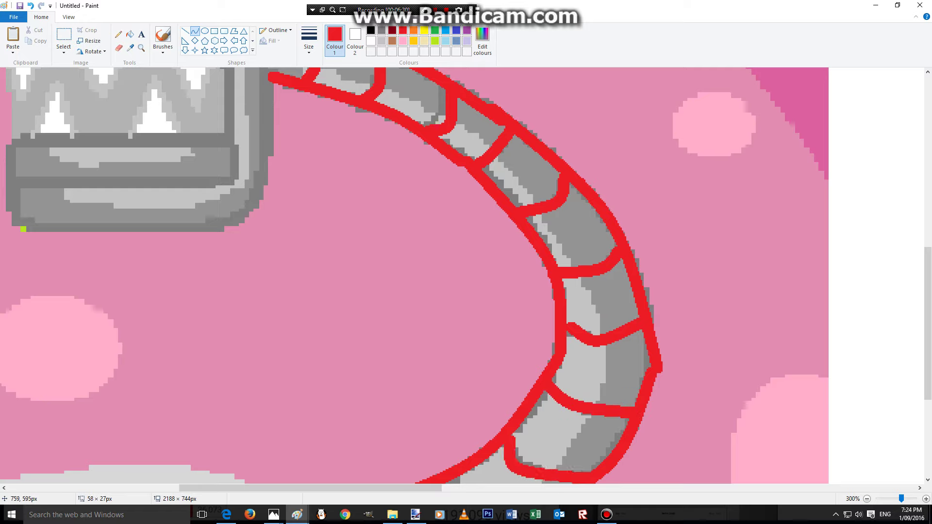
click(524, 475)
scroll(437, 403, down, 3)
mouse_move(455, 272)
mouse_down()
mouse_move(507, 327)
mouse_move(500, 315)
mouse_up()
drag(478, 296, 468, 298)
drag(389, 297, 408, 329)
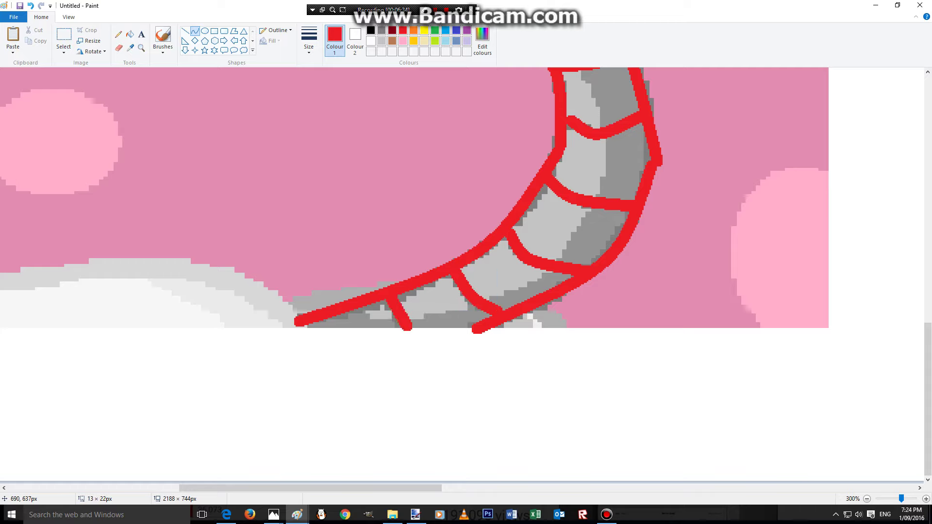
scroll(408, 326, up, 11)
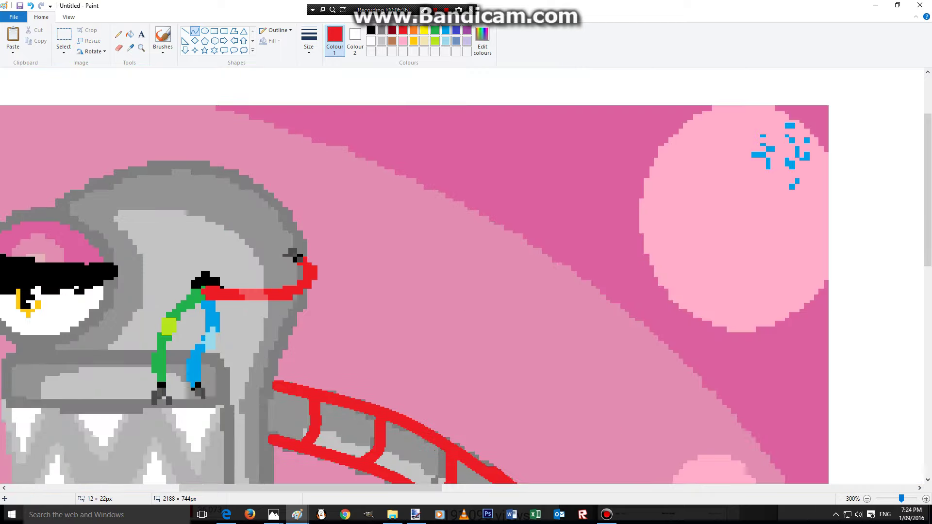
drag(252, 473, 295, 485)
key(ctrl+z)
Step: Trace the lower front corner of the robot's jaw with a red curve about 53 × 26 px
scroll(461, 279, left, 4)
scroll(461, 279, down, 4)
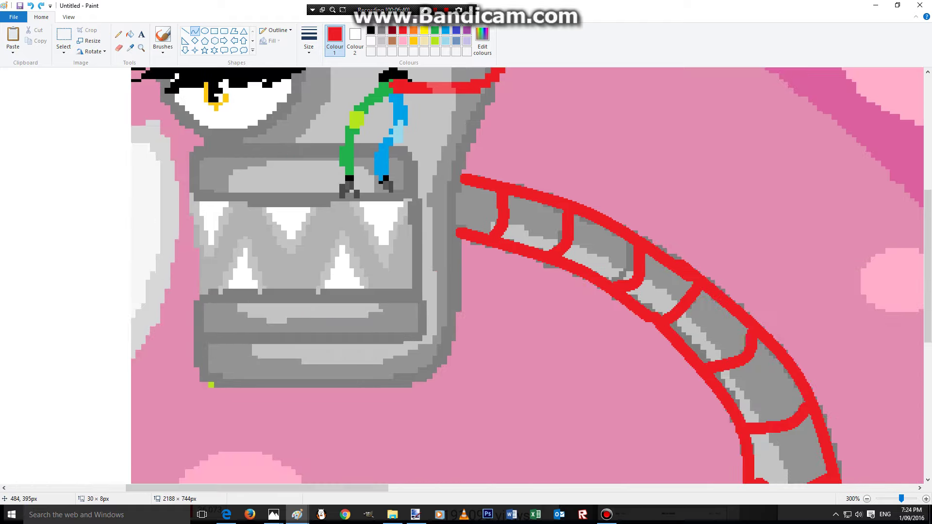
drag(201, 347, 278, 384)
mouse_move(210, 379)
mouse_down()
mouse_move(198, 387)
mouse_move(207, 383)
mouse_up()
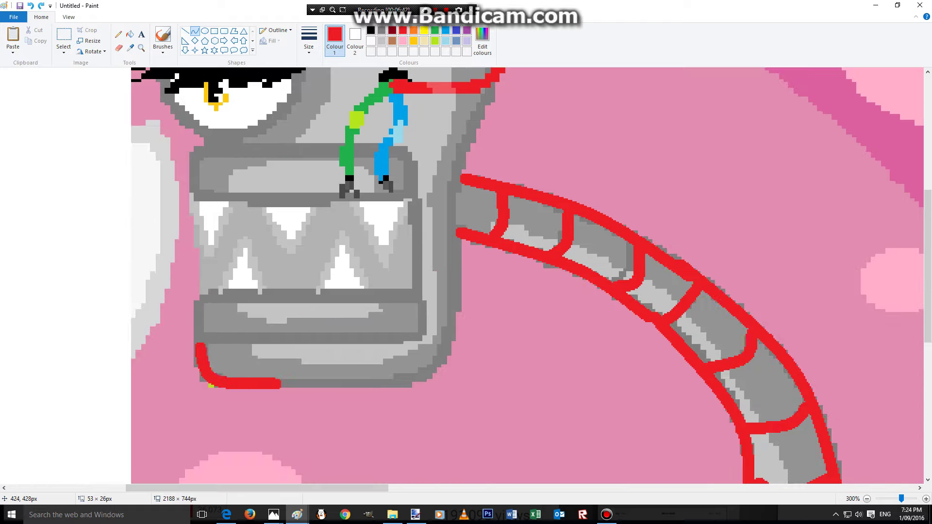
Step: Outline the robot's lower lip in red with a long bottom line, a rounded front end and a curved top and back edge
mouse_move(201, 345)
mouse_down()
mouse_move(394, 326)
mouse_move(411, 341)
mouse_up()
mouse_move(217, 334)
mouse_down()
mouse_move(196, 333)
mouse_move(198, 280)
mouse_move(272, 296)
mouse_up()
click(195, 332)
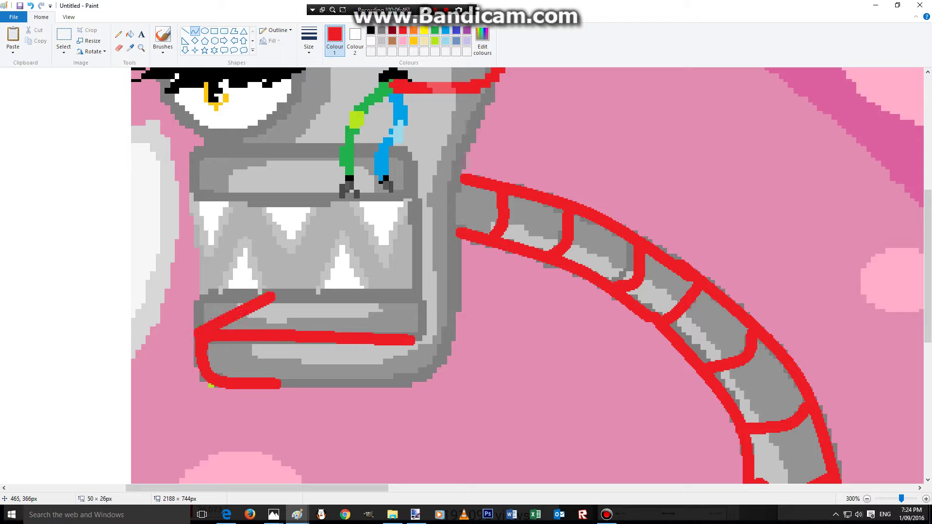
drag(208, 302, 191, 290)
click(200, 291)
mouse_move(272, 294)
mouse_down()
mouse_move(421, 330)
mouse_move(420, 343)
mouse_up()
Step: Trace the back edge of the mouth between the lips with a red curve about 7 × 71 px
mouse_move(408, 299)
mouse_down()
mouse_move(426, 281)
mouse_move(426, 289)
mouse_move(399, 182)
mouse_move(408, 198)
mouse_up()
click(424, 288)
drag(415, 234, 417, 235)
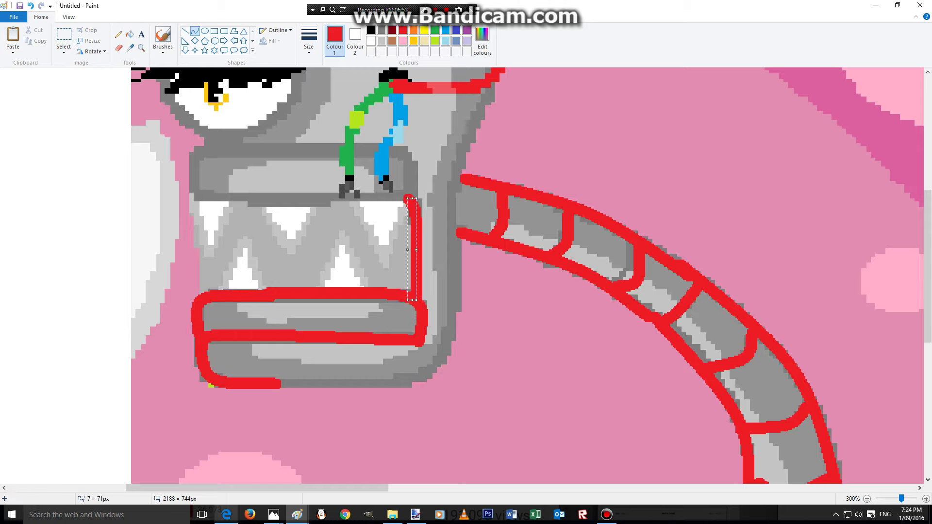
Step: Outline the robot's upper lip with red curves along its bottom edge, front end and rounded top and back
mouse_move(226, 515)
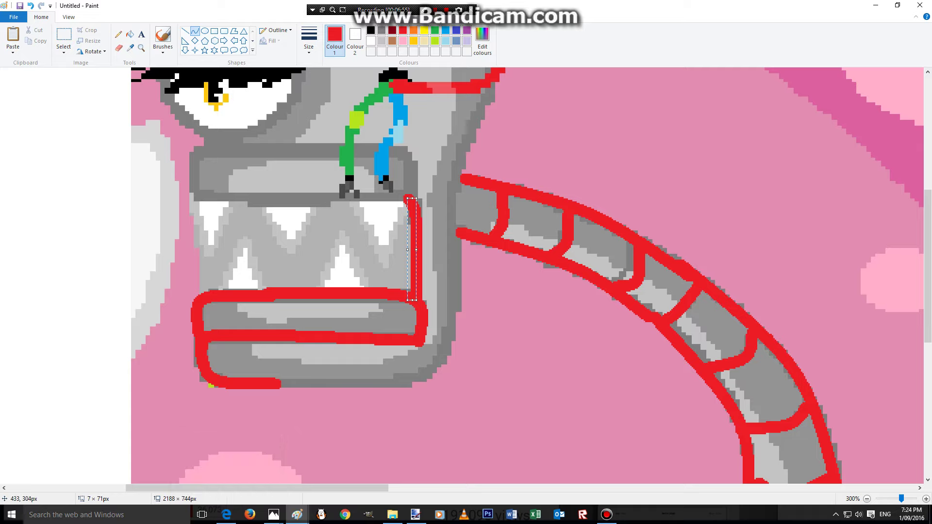
drag(199, 197, 364, 196)
drag(420, 200, 416, 202)
drag(416, 195, 418, 190)
mouse_move(202, 197)
mouse_down()
mouse_move(199, 161)
mouse_move(210, 153)
mouse_up()
mouse_move(197, 170)
mouse_down()
mouse_move(191, 155)
mouse_move(409, 194)
mouse_move(381, 127)
mouse_up()
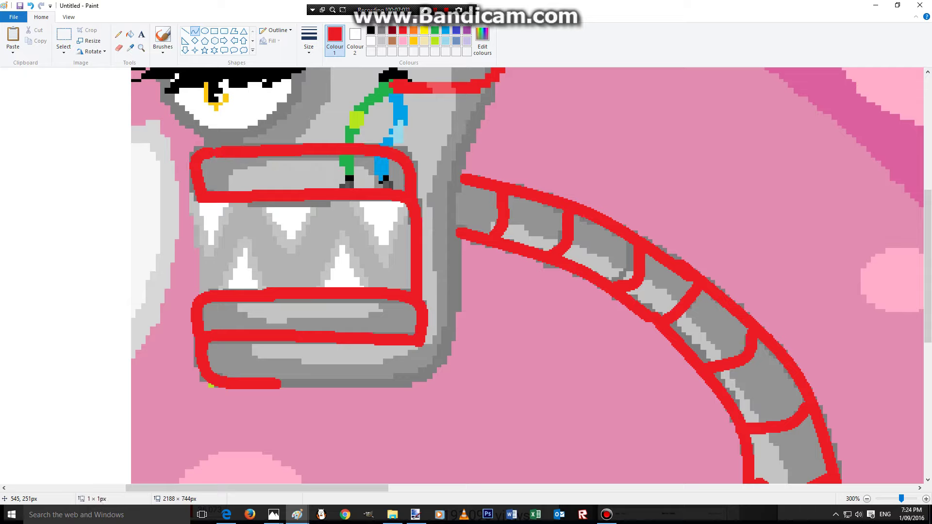
Step: Draw a red circle with the Oval tool and fit its size and position to the rim of the robot's eye
scroll(528, 275, up, 5)
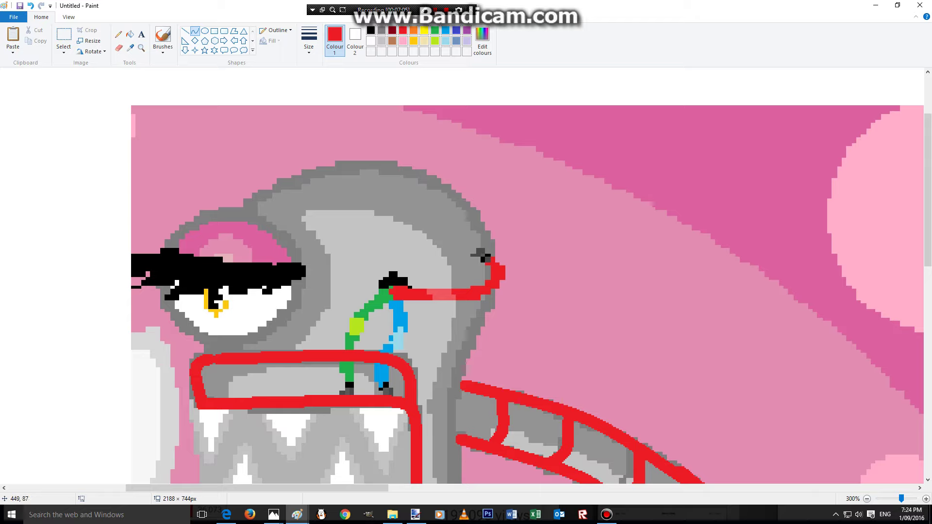
click(204, 30)
drag(146, 188, 300, 339)
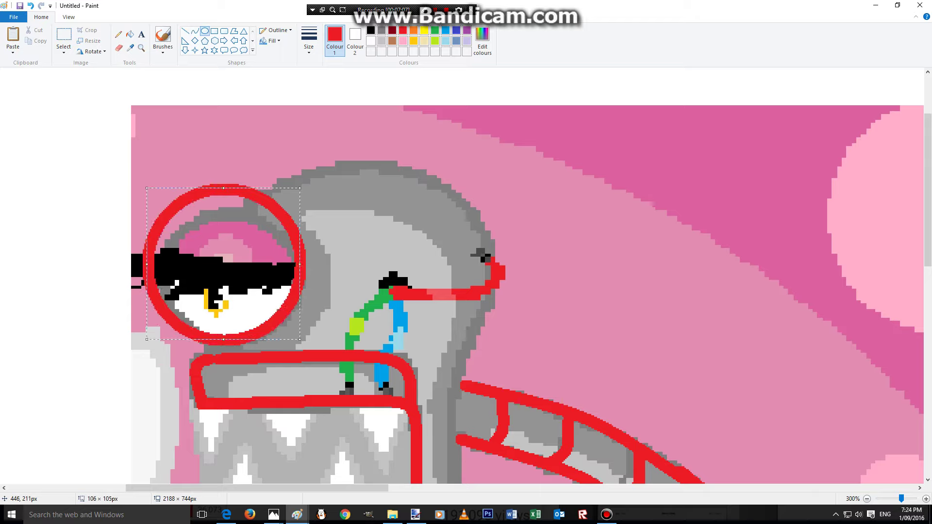
drag(242, 283, 249, 292)
drag(307, 348, 294, 333)
drag(245, 286, 249, 294)
click(108, 218)
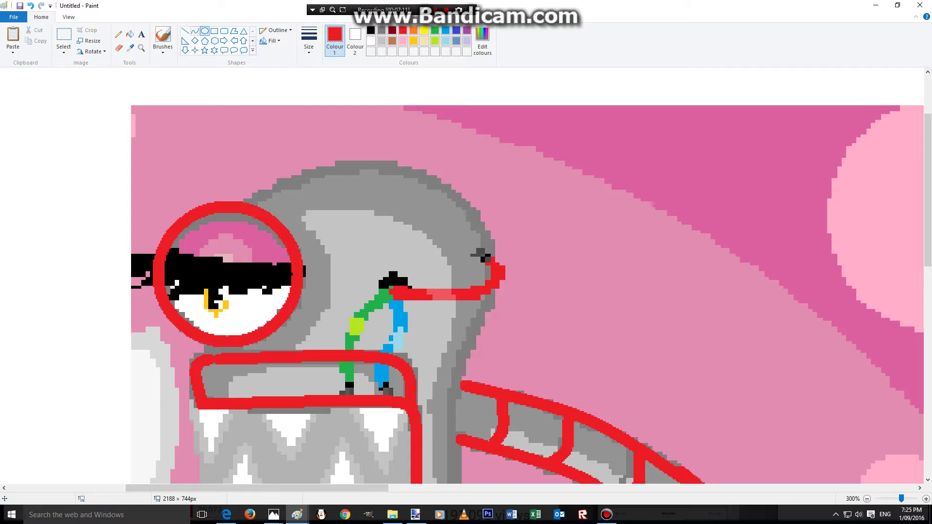
Step: Trace the top and back of the head from the eye to the neck with three red curves, the last about 30 × 98 px
click(195, 31)
drag(249, 200, 426, 180)
drag(364, 194, 350, 157)
drag(421, 176, 494, 277)
drag(464, 224, 479, 224)
click(508, 252)
mouse_move(492, 280)
mouse_down()
mouse_move(439, 397)
mouse_move(465, 402)
mouse_move(458, 421)
mouse_up()
drag(451, 381, 451, 385)
Step: Close the jaw outline with red curves along its underside, about 113 × 37 px, and up its back, about 11 × 96 px
scroll(527, 276, down, 3)
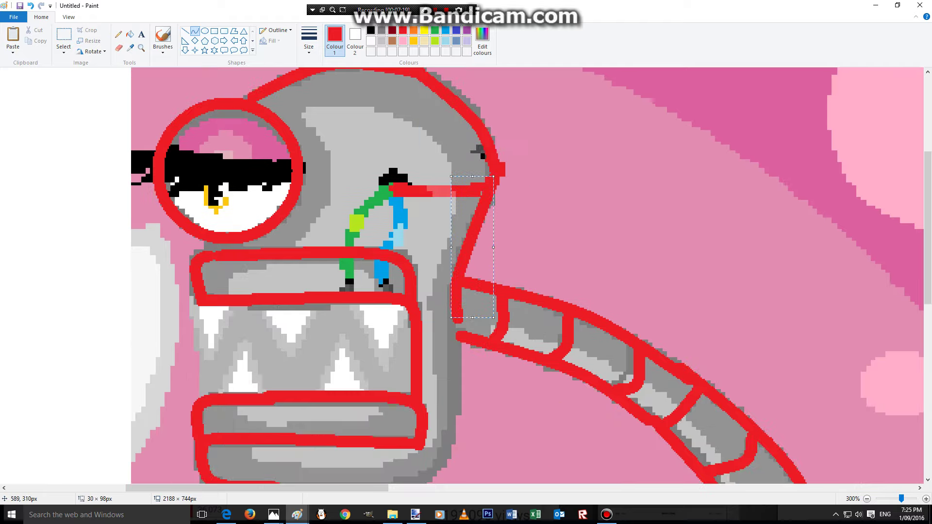
scroll(527, 276, down, 2)
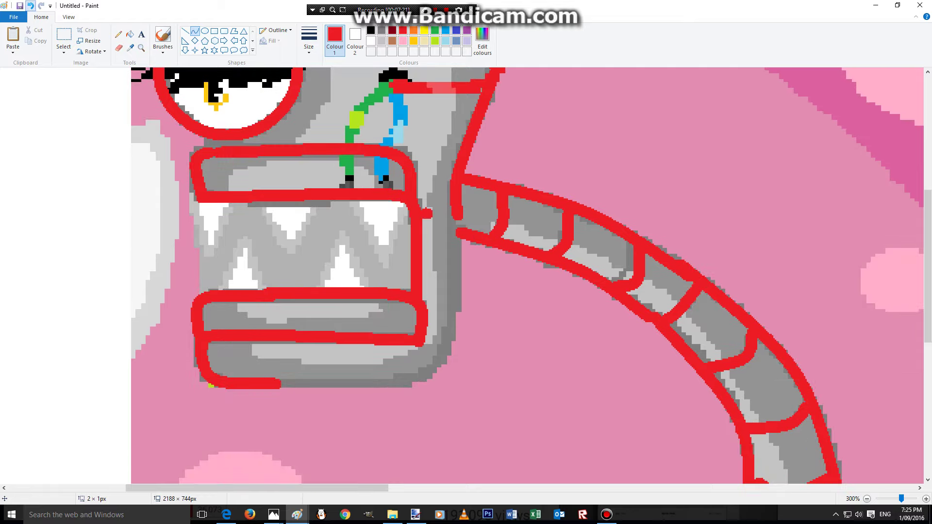
mouse_move(279, 386)
mouse_down()
mouse_move(461, 327)
mouse_move(443, 330)
mouse_up()
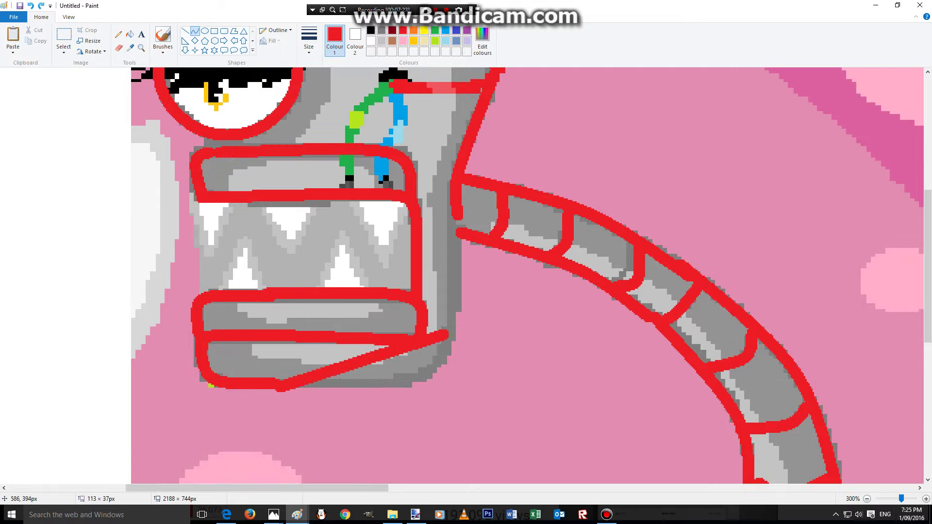
click(443, 382)
click(447, 387)
drag(457, 214, 443, 353)
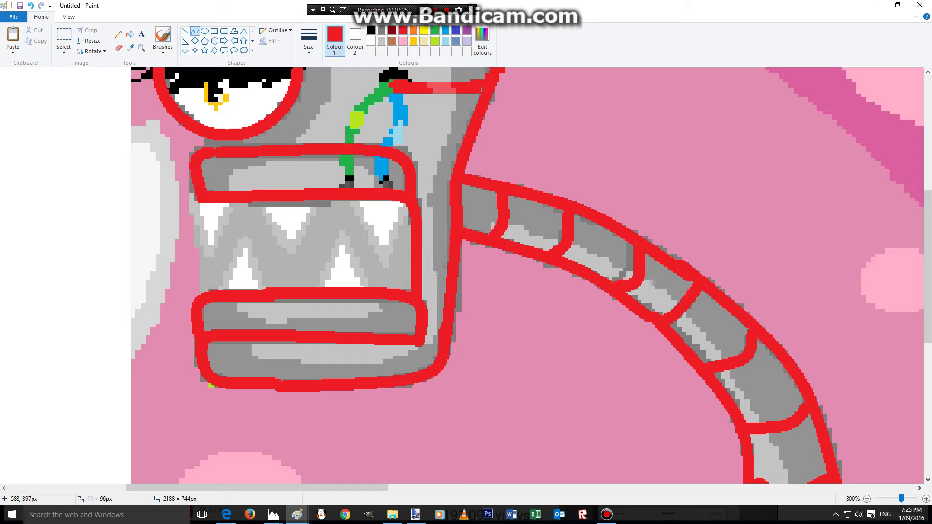
click(456, 290)
click(456, 291)
Step: Trace the three upper teeth as pointed red curves, the middle one about 40 × 44 px and the rear one about 36 × 48 px
drag(196, 198, 231, 204)
drag(211, 299, 209, 260)
click(209, 261)
drag(265, 208, 321, 202)
drag(293, 238, 286, 260)
click(286, 259)
drag(265, 202, 262, 197)
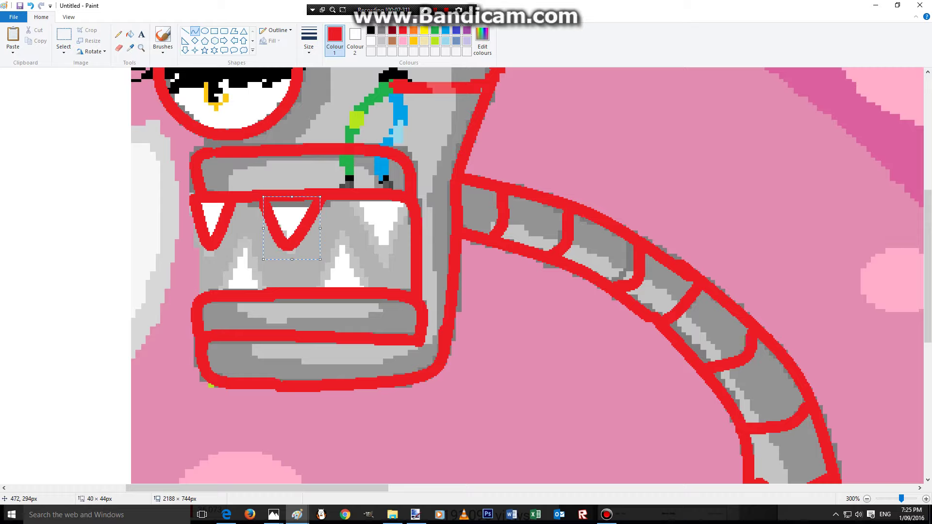
click(353, 202)
drag(354, 202, 406, 202)
drag(383, 285, 383, 269)
click(383, 269)
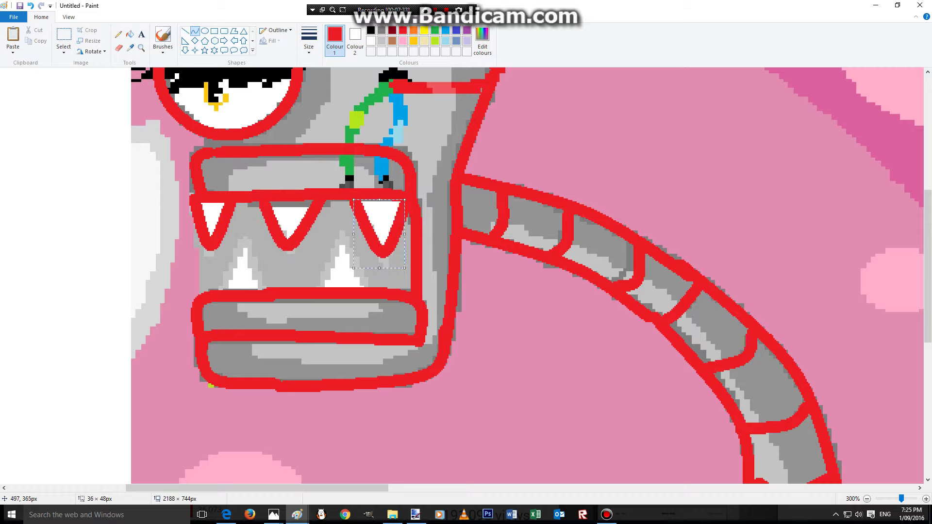
Step: Trace the two lower teeth as pointed red curves and close the mouth's front edge with a curve about 7 × 45 px
drag(310, 290, 373, 290)
drag(342, 239, 343, 222)
click(343, 221)
mouse_move(223, 287)
mouse_down()
mouse_move(262, 288)
mouse_move(243, 238)
mouse_move(203, 295)
mouse_up()
click(244, 237)
drag(199, 271, 197, 271)
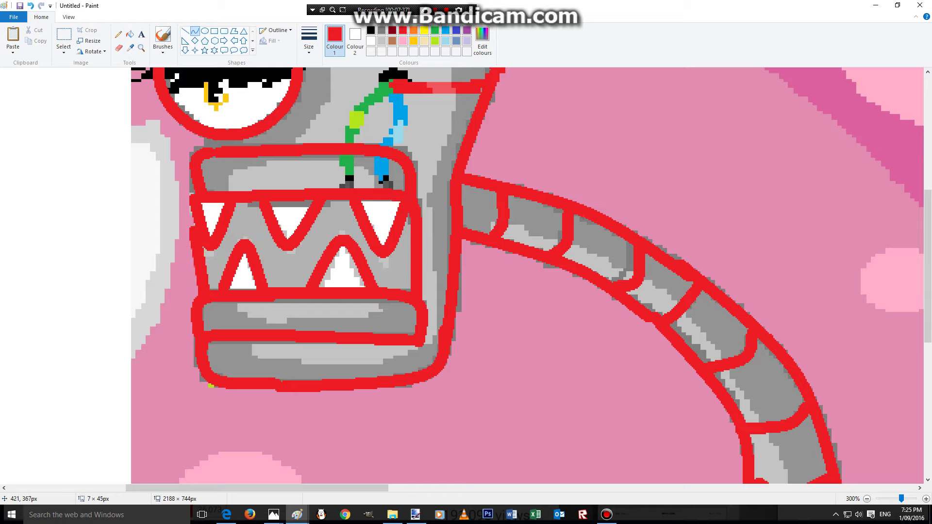
click(195, 271)
scroll(320, 262, down, 7)
scroll(200, 261, up, 8)
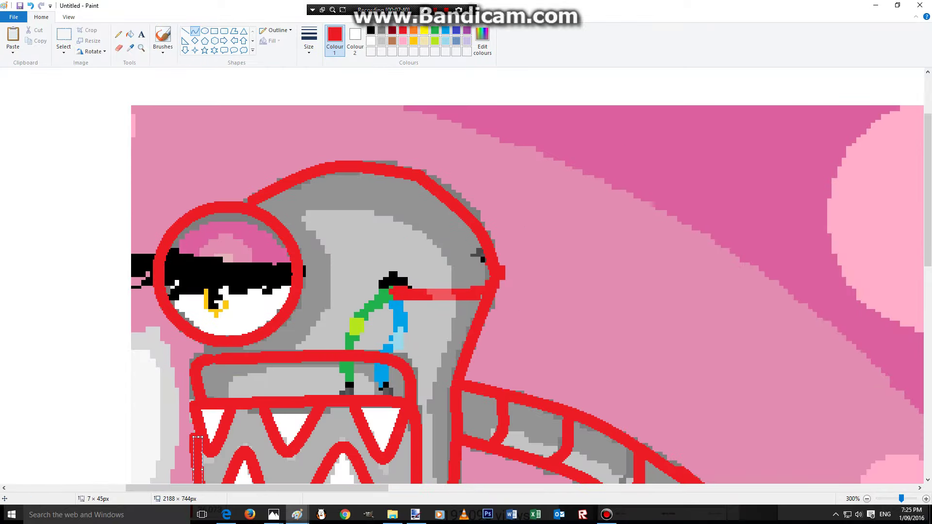
click(118, 34)
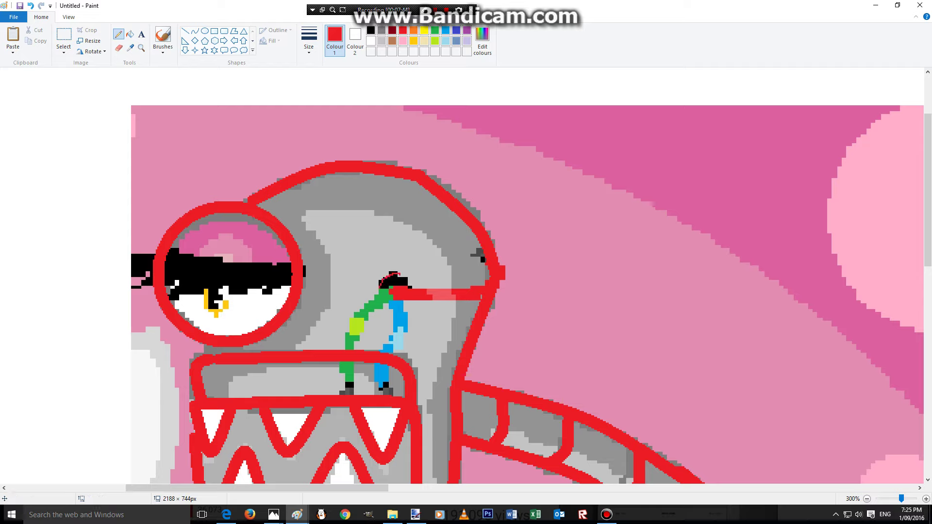
click(31, 6)
Step: Set the thickest line and draw a second red oval inside the eye rim, resized to fit the eyeball
click(308, 41)
click(331, 126)
click(204, 31)
drag(170, 230, 256, 321)
drag(215, 275, 284, 279)
drag(222, 328, 221, 342)
drag(217, 298, 219, 290)
click(110, 195)
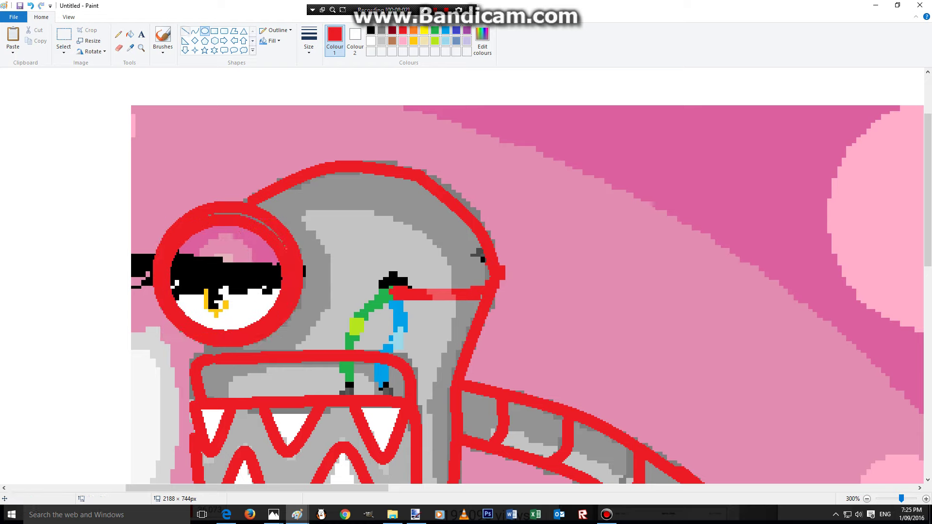
Step: Trace the eyelid's lower edge with a red curve and outline the ragged eyelashes with the Pencil
click(195, 31)
drag(178, 245, 286, 260)
drag(228, 255, 222, 260)
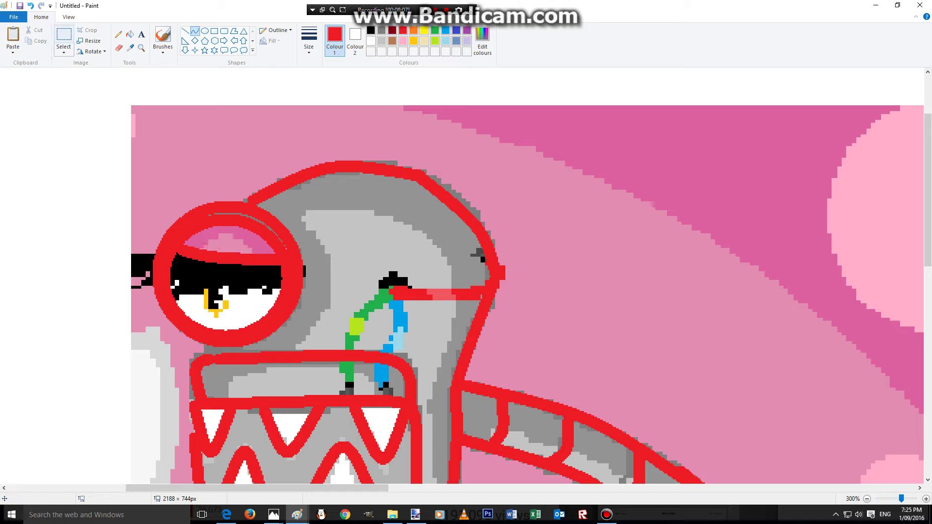
click(117, 34)
mouse_move(277, 284)
mouse_down()
mouse_move(237, 294)
mouse_move(250, 282)
mouse_move(214, 284)
mouse_move(181, 298)
mouse_move(177, 285)
mouse_move(141, 302)
mouse_move(142, 283)
mouse_move(125, 294)
mouse_move(127, 260)
mouse_move(103, 266)
mouse_move(160, 243)
mouse_up()
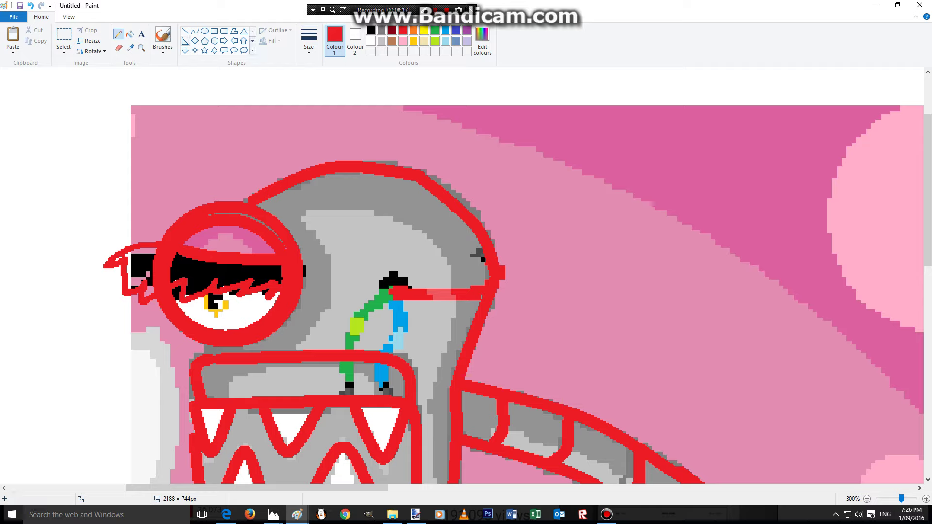
Step: Draw a small red circle around the iris in the lower part of the eye
click(205, 31)
mouse_move(195, 291)
mouse_down()
mouse_move(236, 329)
mouse_move(243, 324)
mouse_move(220, 316)
mouse_up()
click(155, 131)
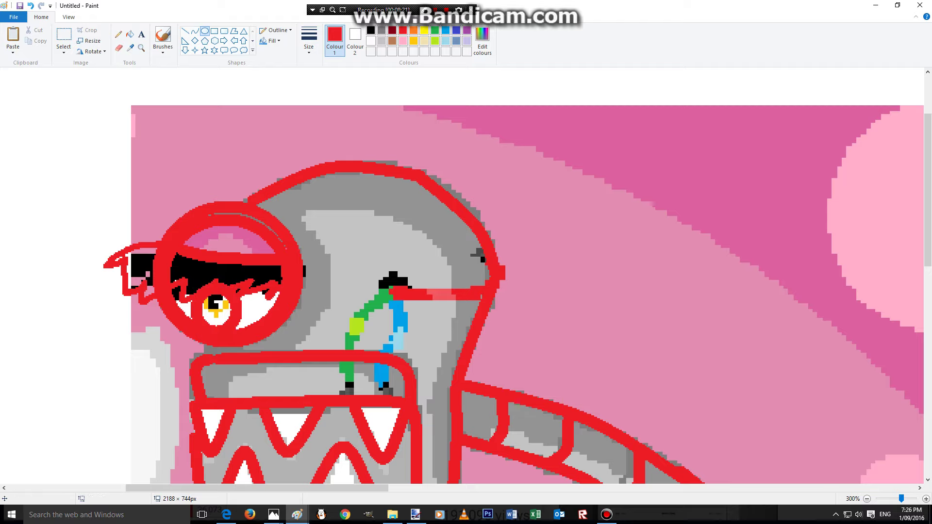
Step: Fill the connected red tracing of the head and neck with black
click(129, 34)
click(370, 30)
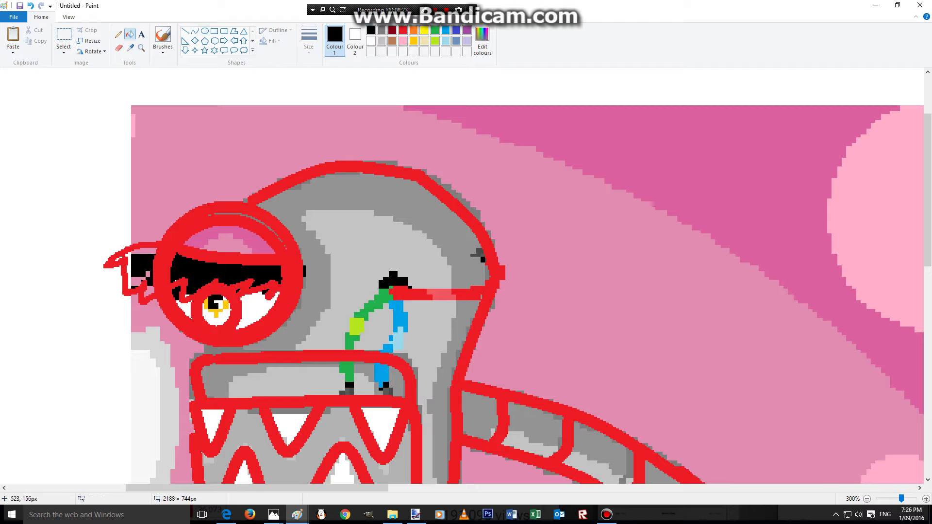
click(500, 265)
Step: Invert the colours of the whole image
scroll(294, 254, down, 15)
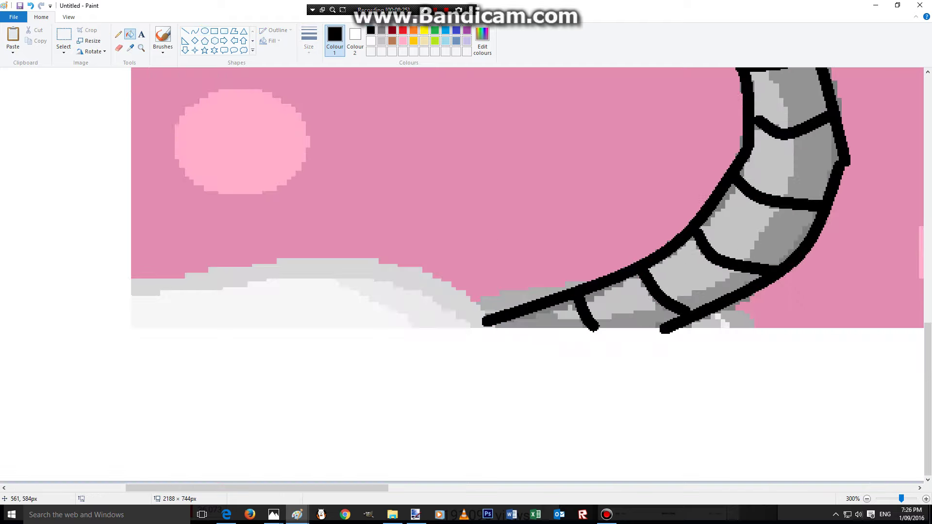
click(64, 39)
right_click(175, 102)
click(194, 207)
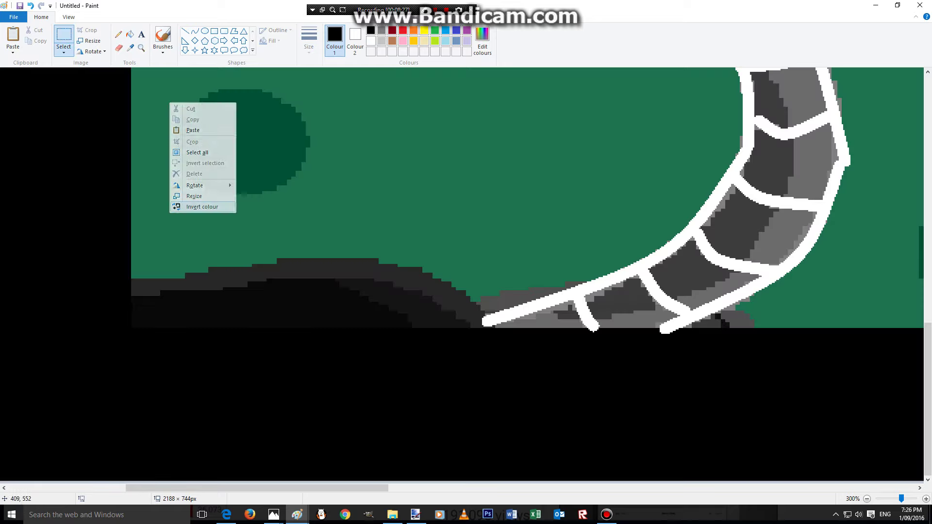
Step: Change the image properties from colour to black and white and accept the conversion
click(14, 17)
click(43, 264)
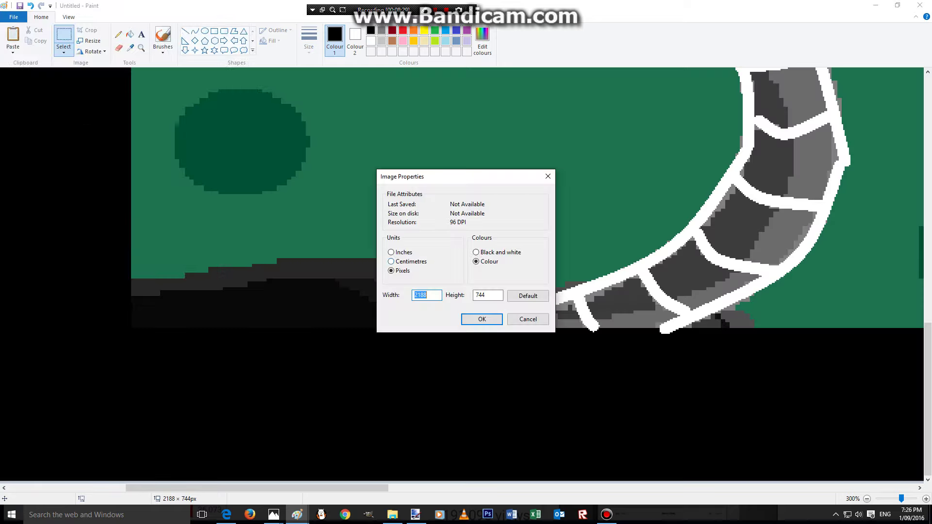
click(485, 252)
click(482, 319)
click(507, 282)
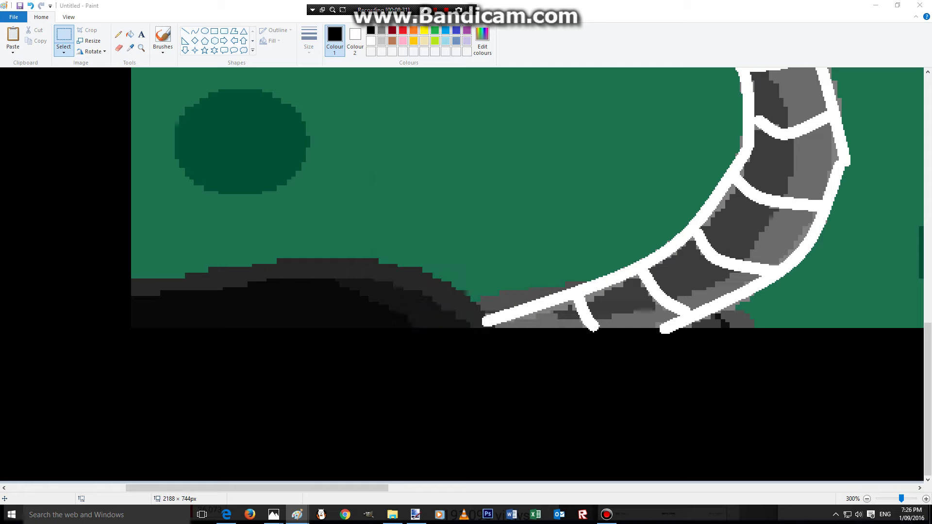
Step: Switch the image properties back to colour and invert the colours of the whole image
click(14, 17)
click(43, 207)
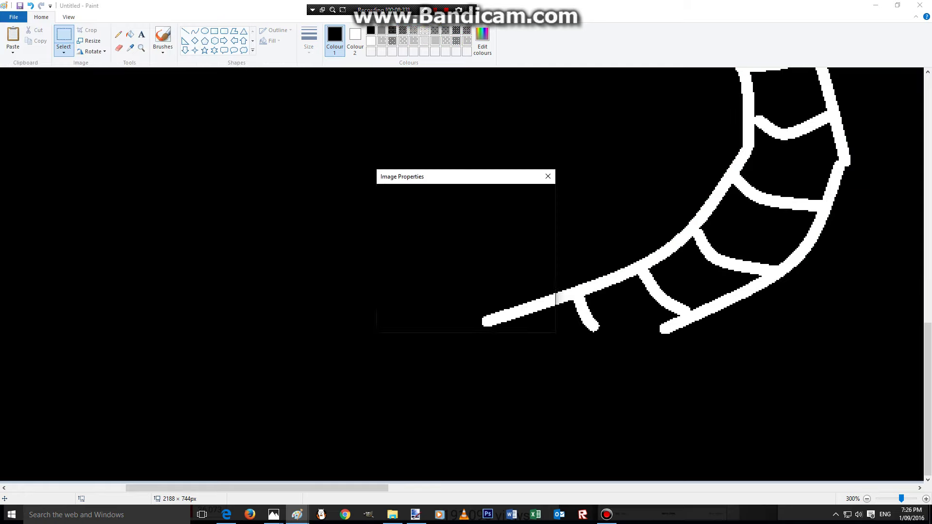
click(475, 262)
click(482, 319)
right_click(445, 259)
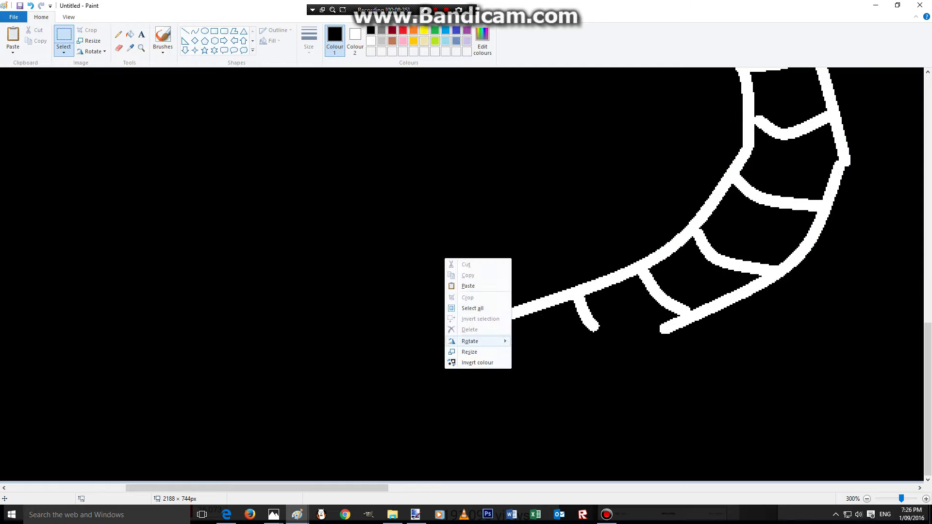
click(477, 362)
Step: Fill the white gaps within the eyelashes with black
scroll(406, 283, up, 5)
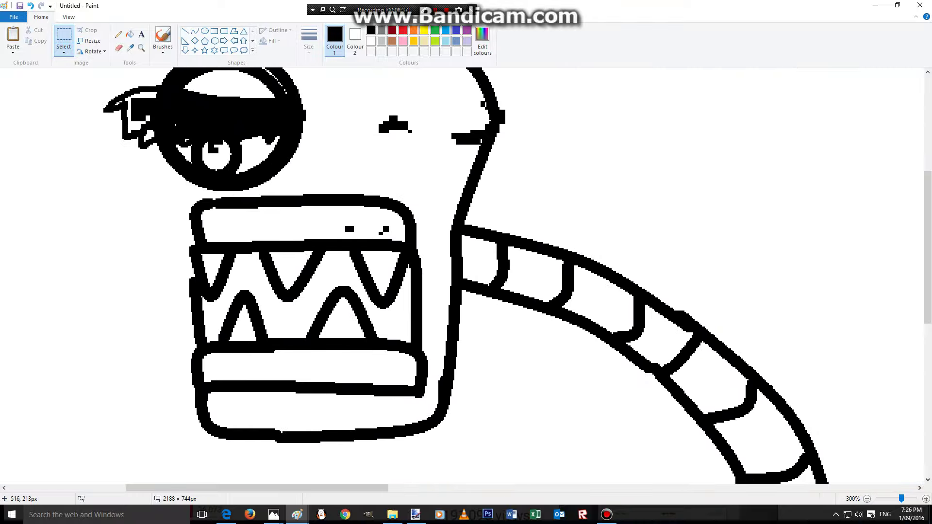
scroll(466, 276, up, 3)
click(130, 34)
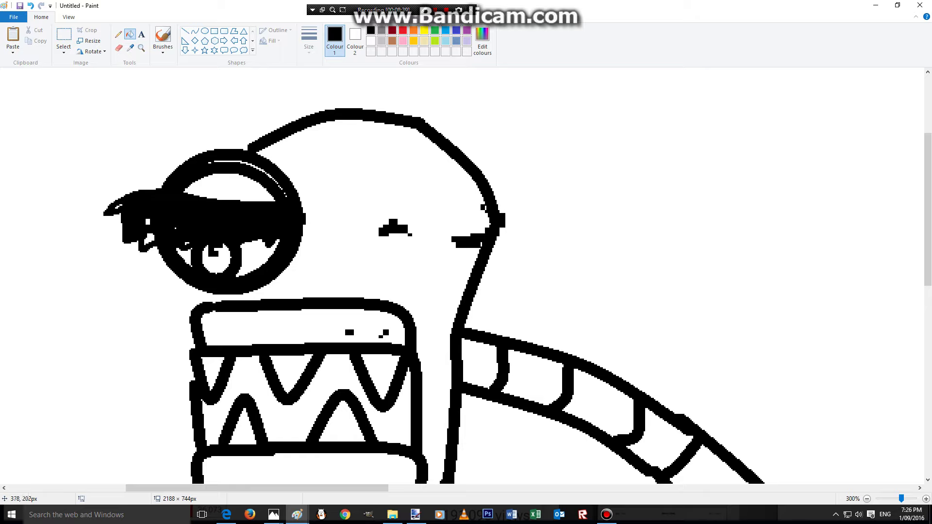
click(148, 241)
click(118, 34)
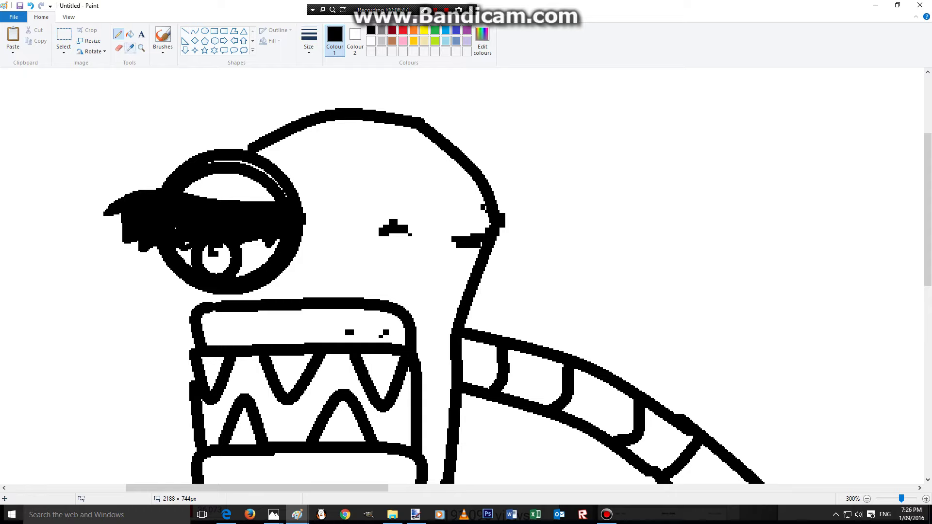
Step: Cover the thin white gap in the upper part of the eye's ring with a black curve
click(142, 48)
click(232, 173)
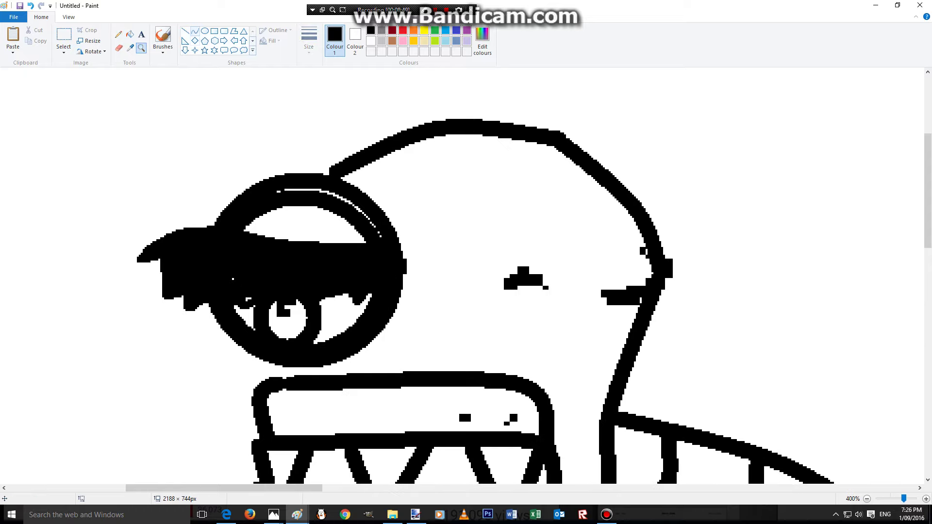
click(195, 31)
drag(273, 188, 381, 240)
click(346, 194)
click(346, 194)
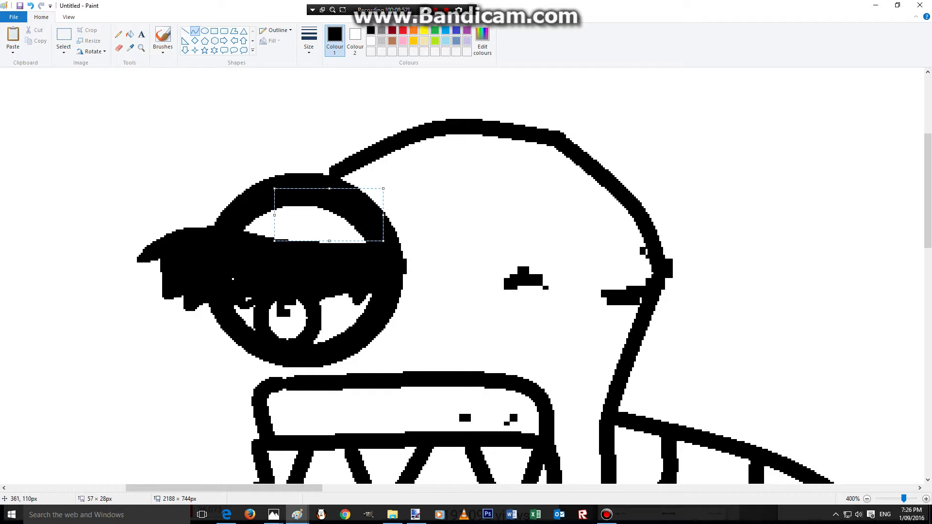
click(141, 48)
right_click(161, 147)
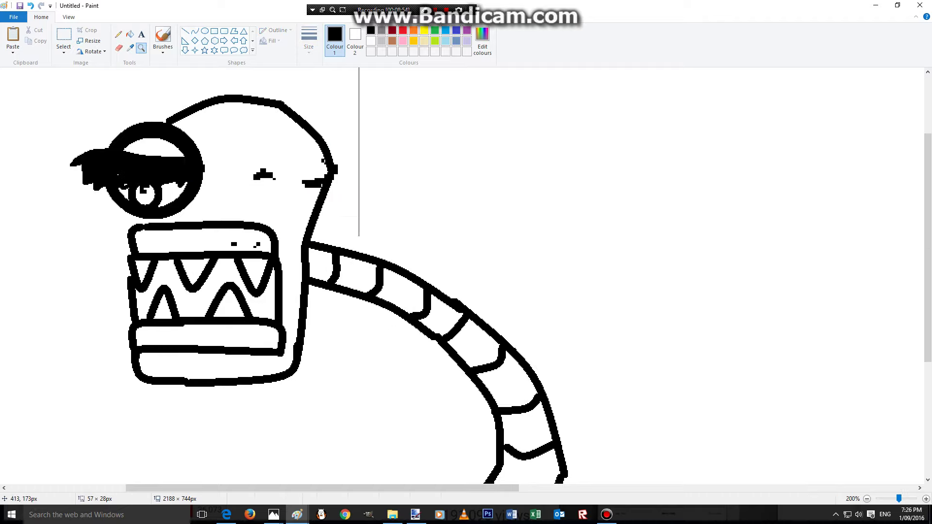
right_click(214, 186)
click(12, 50)
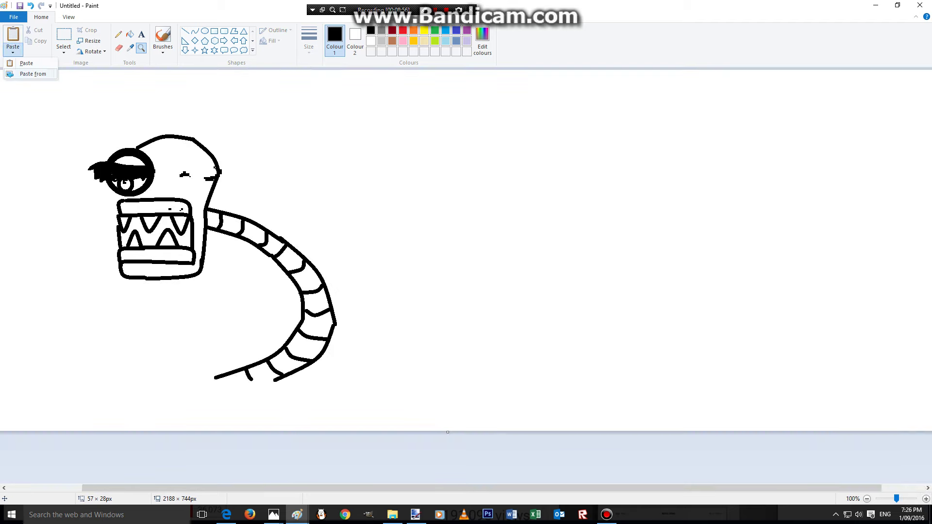
click(30, 73)
click(920, 136)
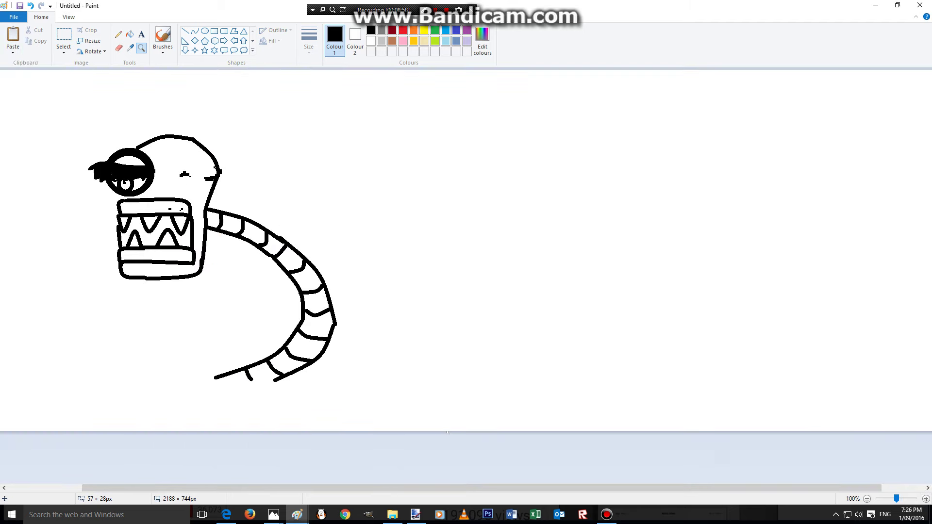
Step: Paste the coloured robot reference picture and place it to the right of the line art
click(13, 36)
mouse_move(48, 116)
mouse_down()
mouse_move(360, 184)
mouse_move(367, 161)
mouse_up()
drag(412, 205, 516, 322)
drag(457, 253, 534, 252)
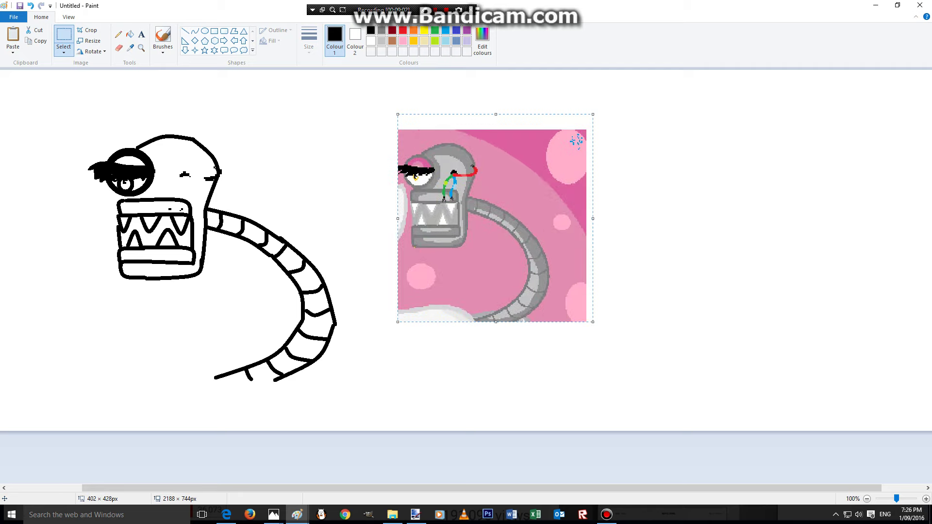
Step: Draw a short black pencil line joining the bottom of the eye to the upper jaw
click(141, 48)
click(277, 187)
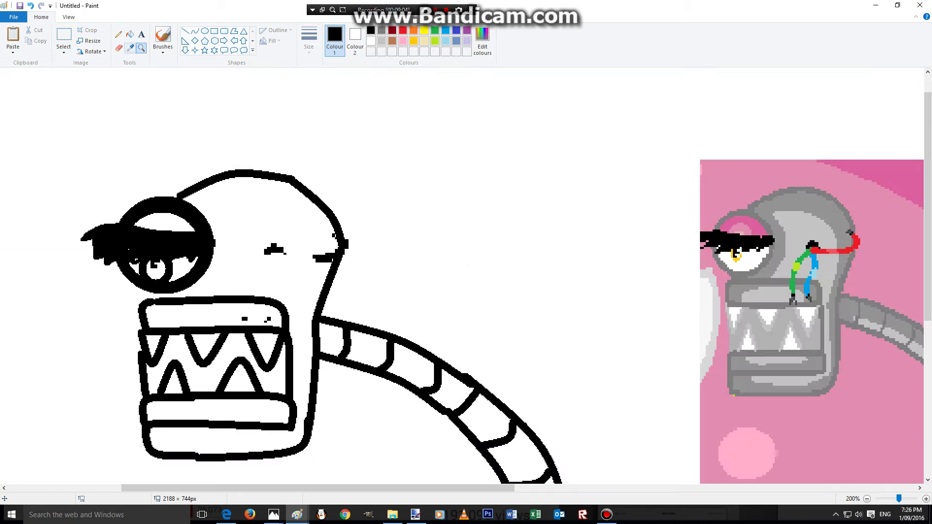
click(118, 34)
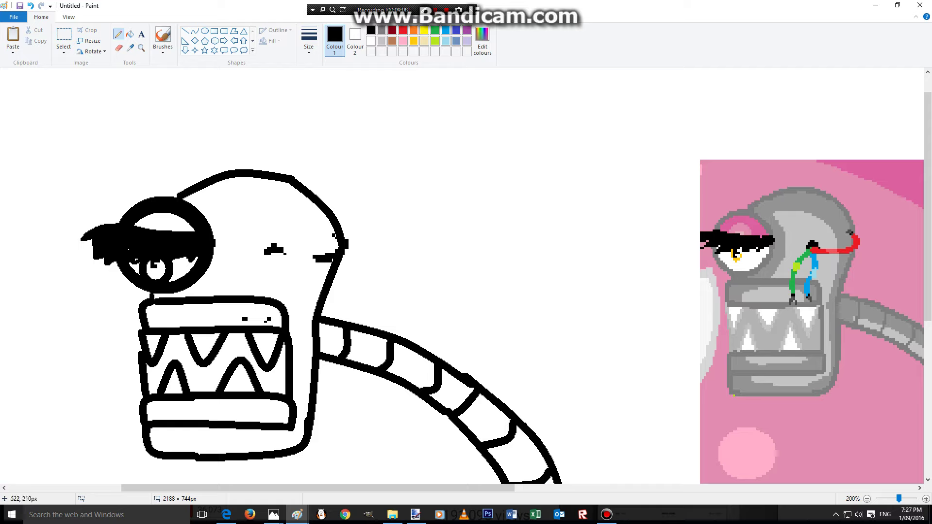
Step: Draw an ellipse about 25 × 27 px over the smudge in the middle of the head and fill it black
click(205, 31)
mouse_move(270, 238)
mouse_down()
mouse_move(267, 248)
mouse_move(289, 263)
mouse_up()
click(130, 34)
click(274, 256)
click(277, 248)
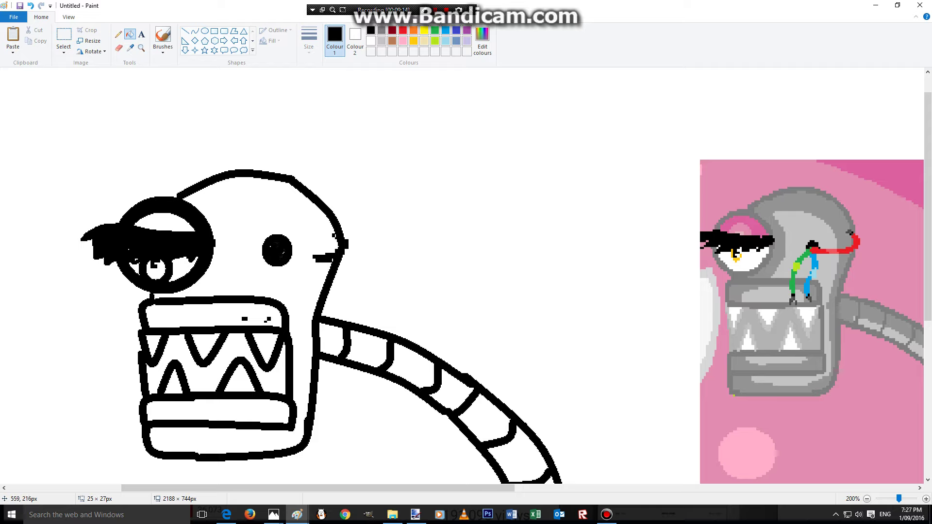
Step: Pick the dark grey from the reference and draw thin grey lines across the eye's black ring along the lashes and lower eye
click(117, 34)
click(130, 47)
click(767, 281)
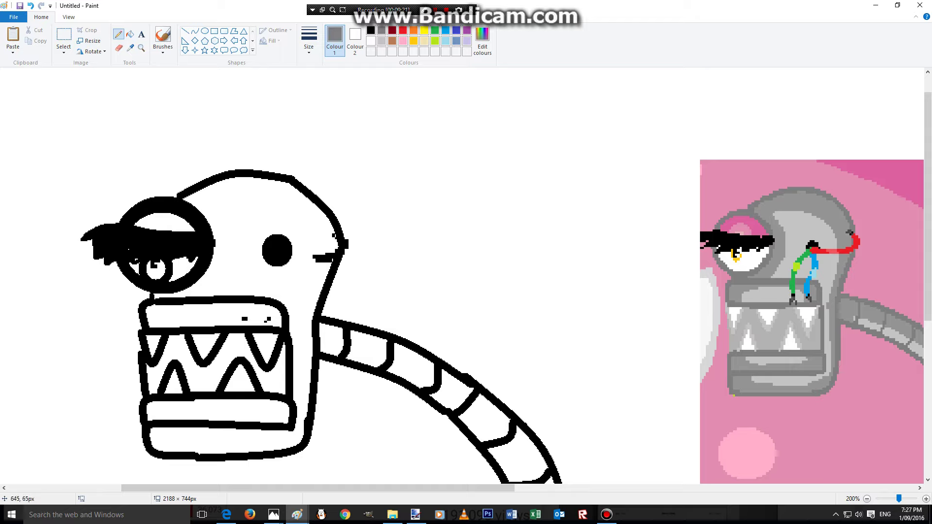
click(130, 34)
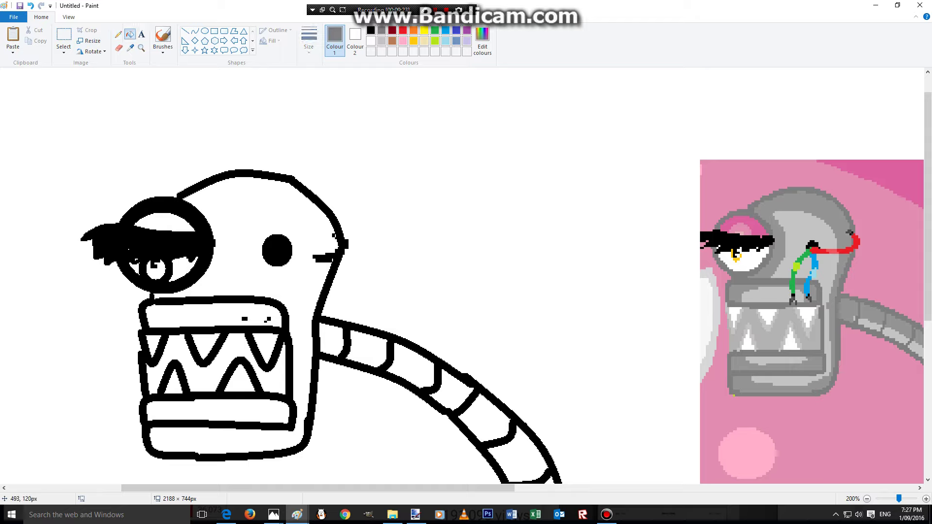
click(118, 34)
drag(121, 224, 131, 226)
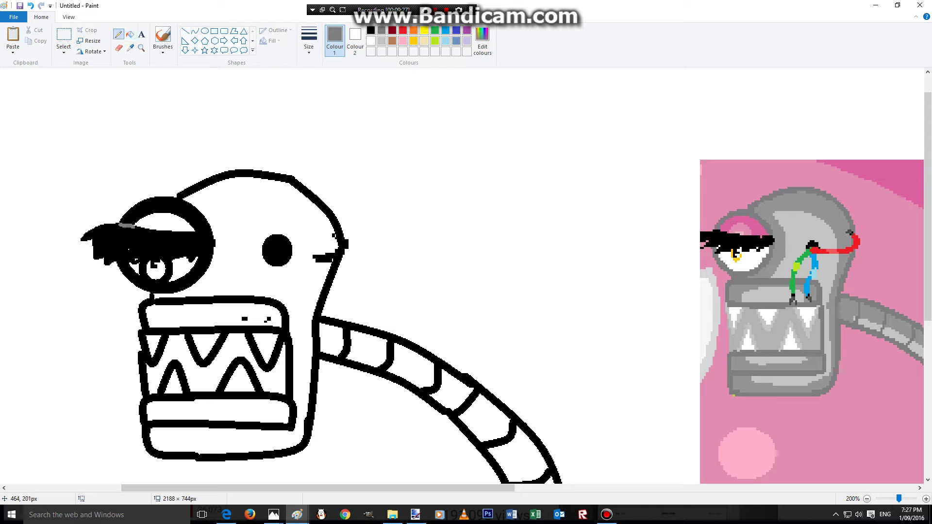
drag(197, 232, 210, 231)
mouse_move(132, 265)
mouse_down()
mouse_move(171, 281)
mouse_move(200, 259)
mouse_up()
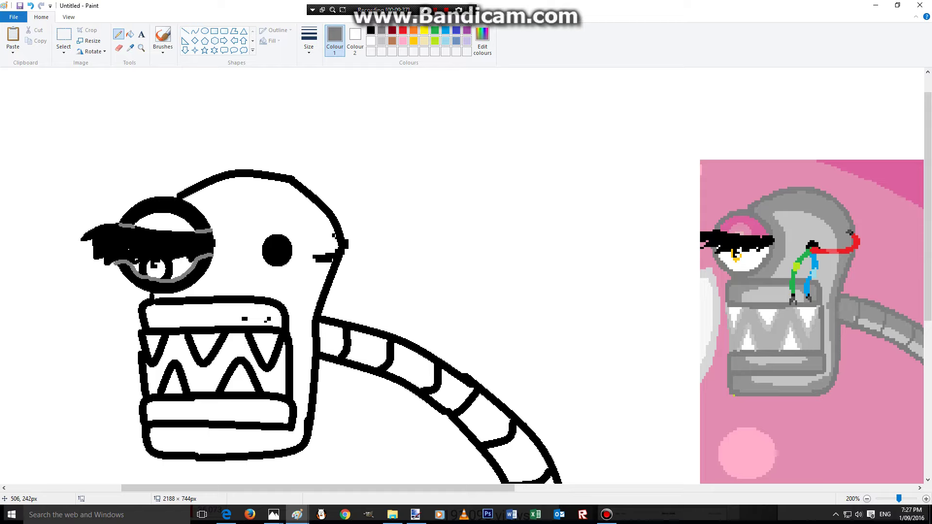
Step: Draw short grey pencil lines along the mouth outline in the gaps between the upper and lower teeth
scroll(466, 275, down, 5)
scroll(466, 275, up, 4)
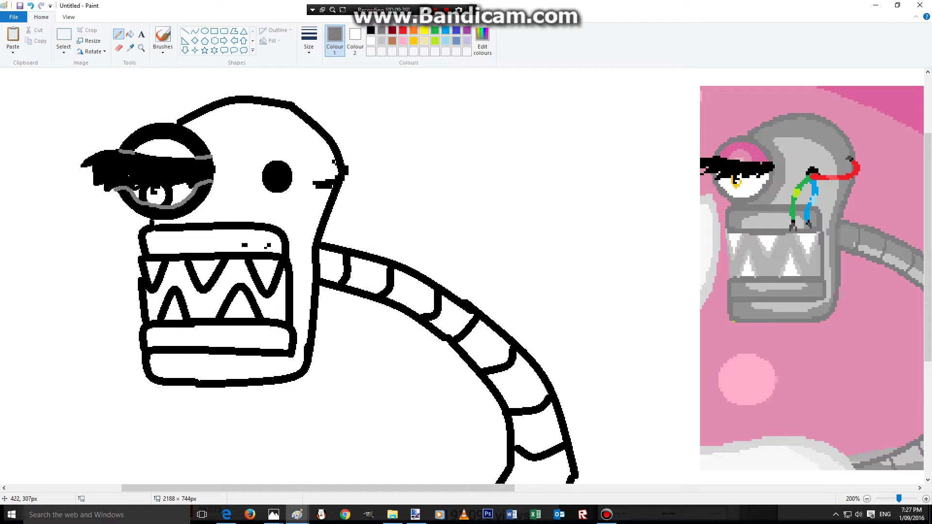
drag(144, 278, 147, 284)
drag(182, 319, 226, 319)
drag(244, 257, 256, 259)
drag(227, 261, 158, 262)
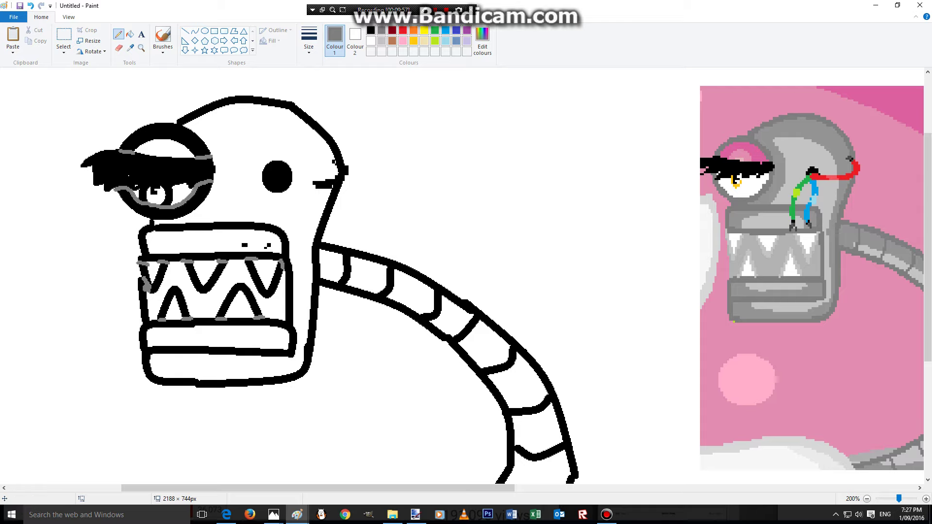